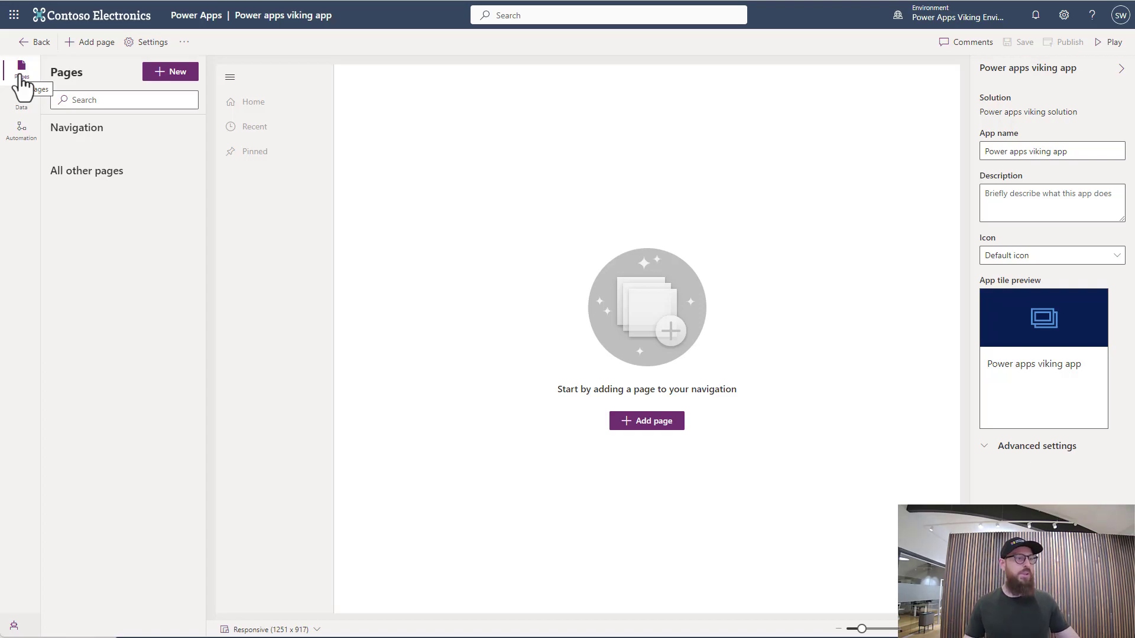
# Add a Dataverse table page for the existing Ship table, shown in navigation, and select Ships in the app preview
pyautogui.click(20, 104)
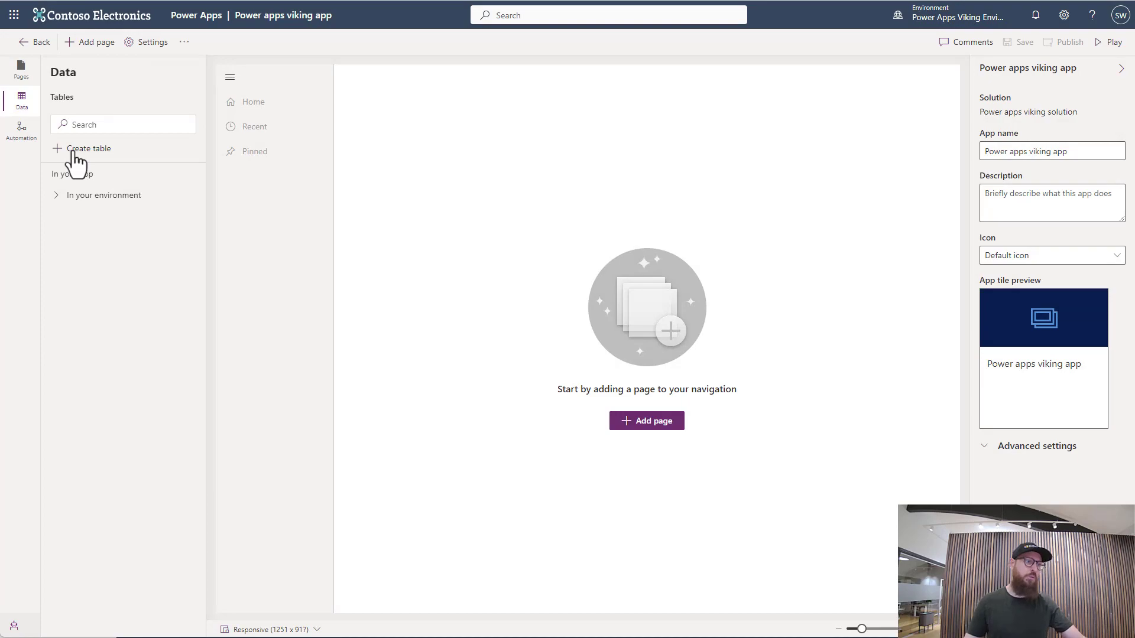
pyautogui.click(21, 69)
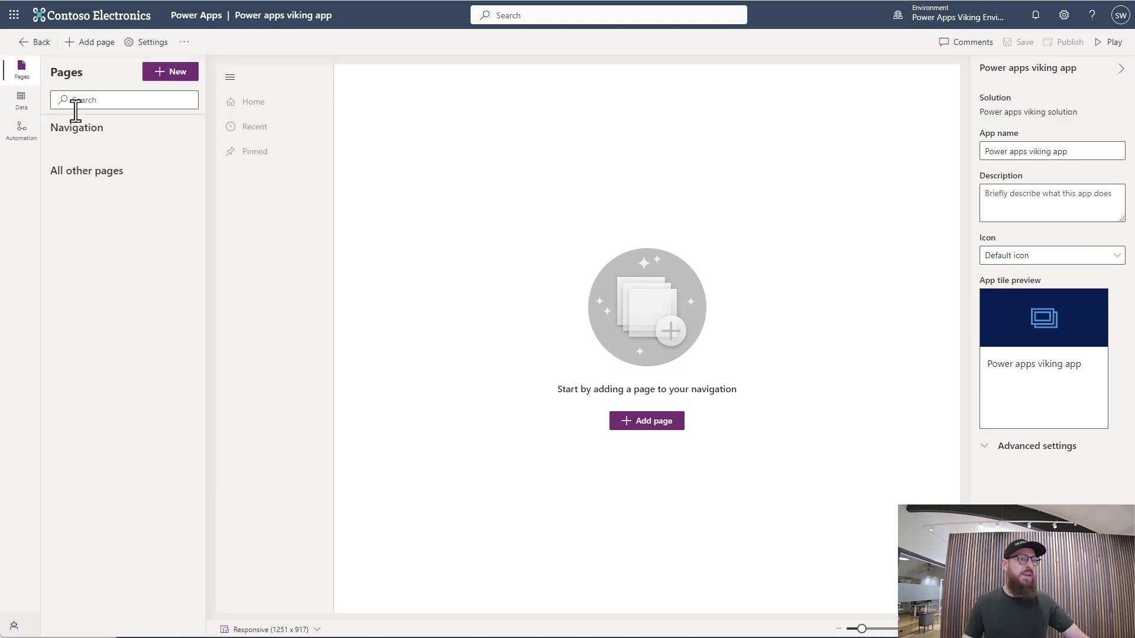
pyautogui.click(176, 77)
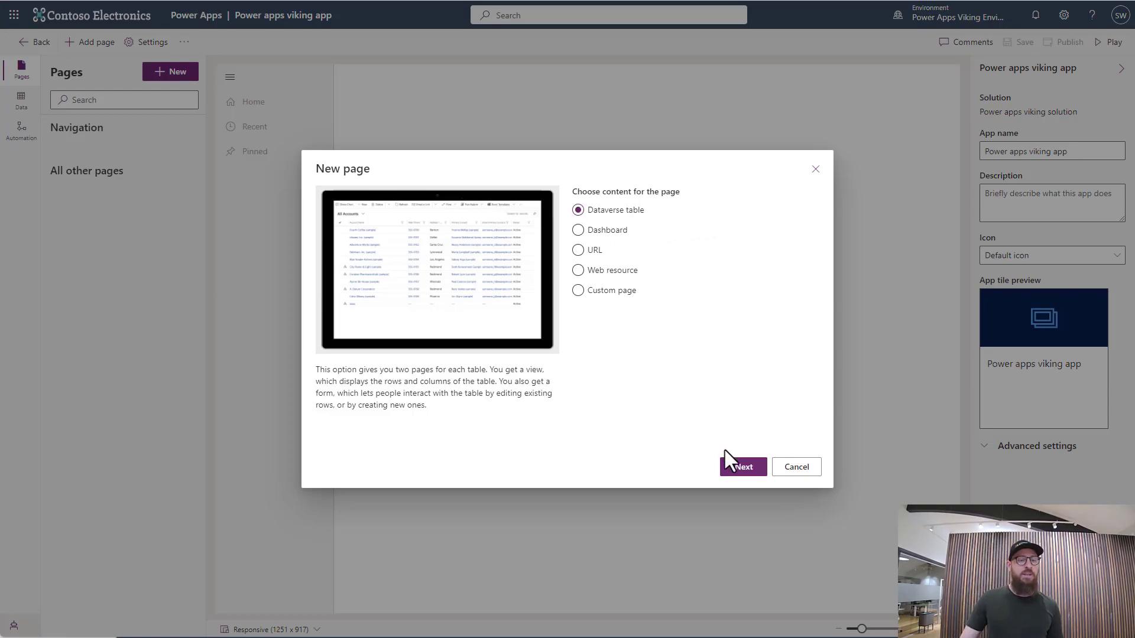
pyautogui.click(740, 468)
pyautogui.click(656, 281)
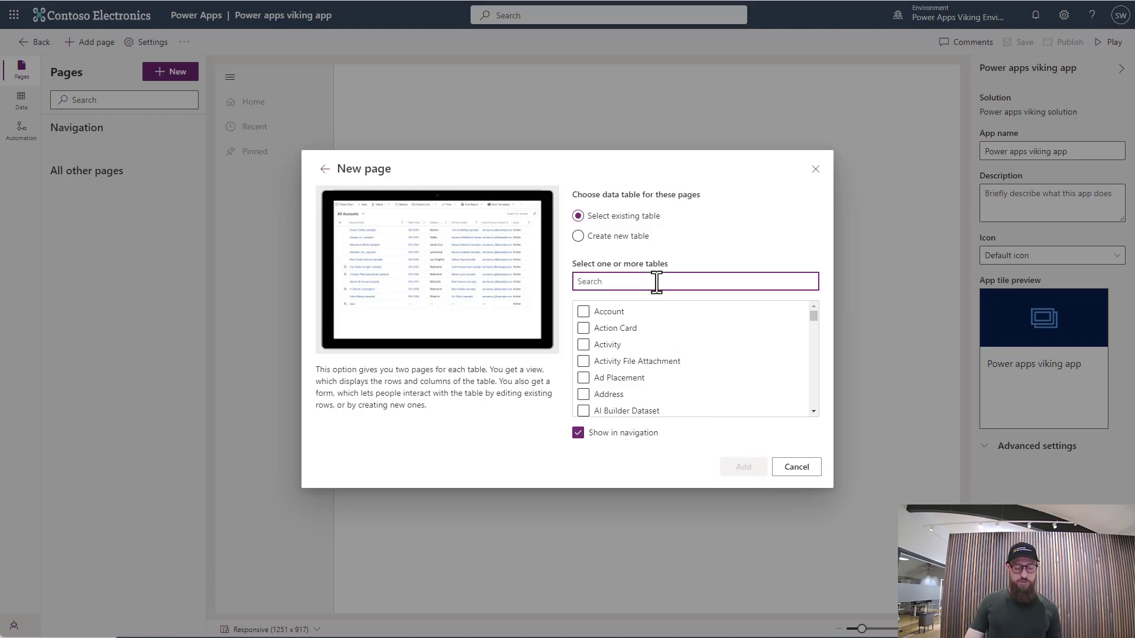
pyautogui.write('ship')
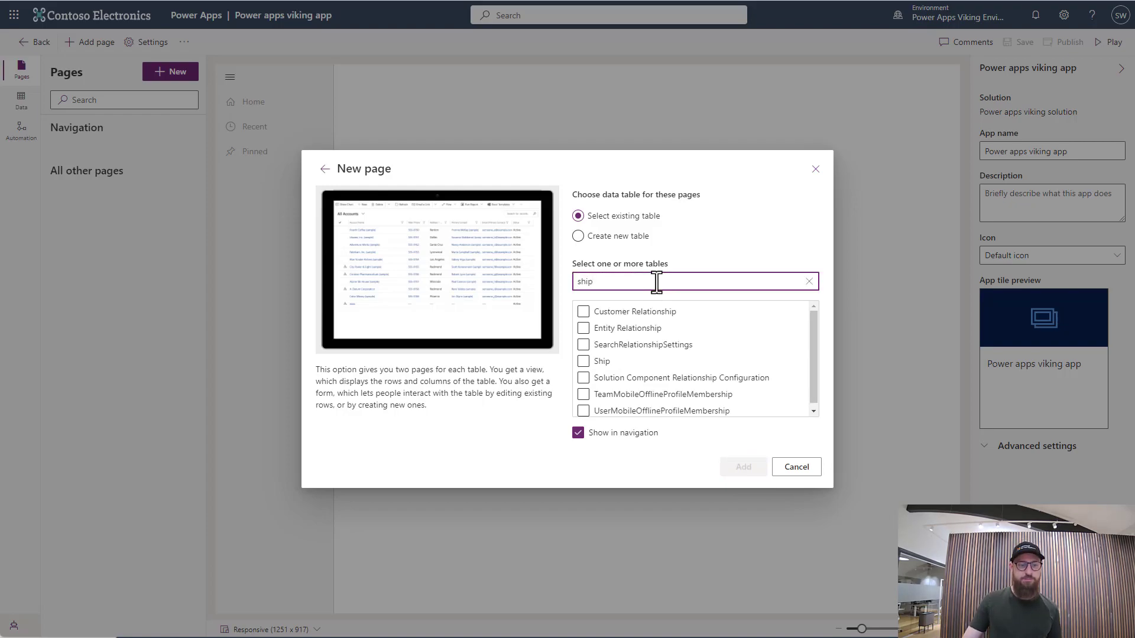
pyautogui.click(584, 362)
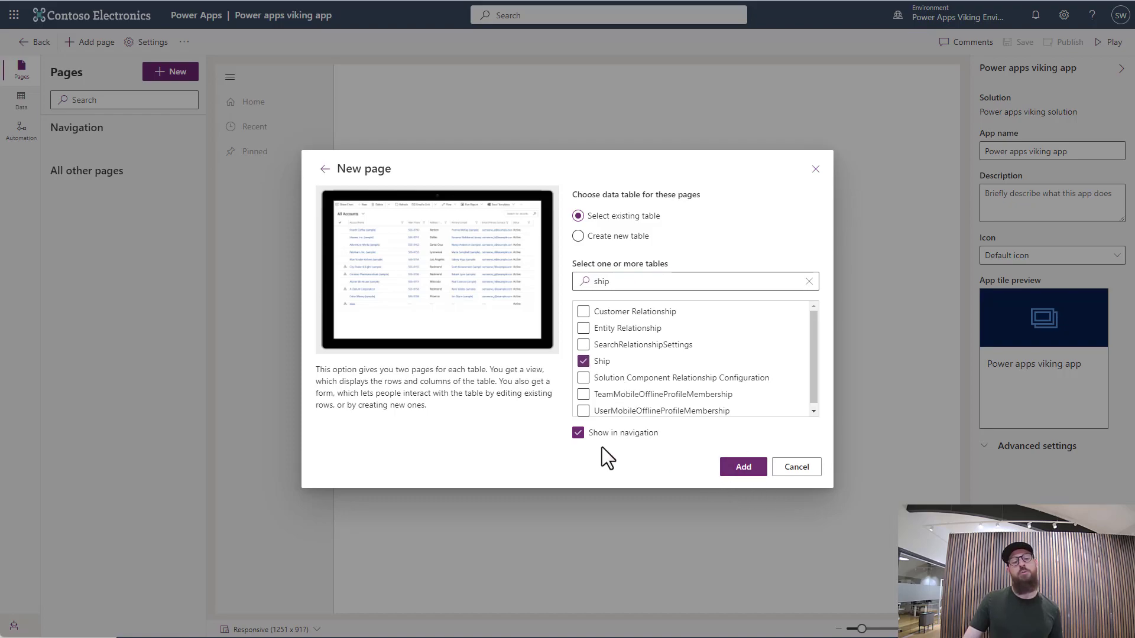
pyautogui.click(754, 473)
pyautogui.click(263, 219)
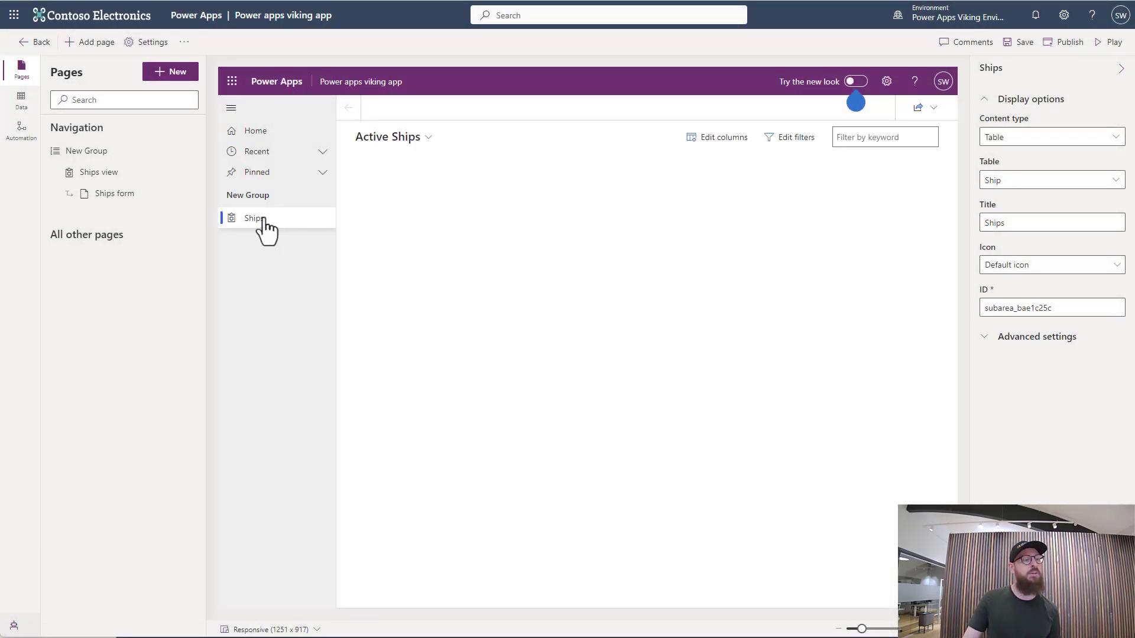
# Add a second Dataverse table page for the existing Trip table, shown in navigation
pyautogui.click(185, 74)
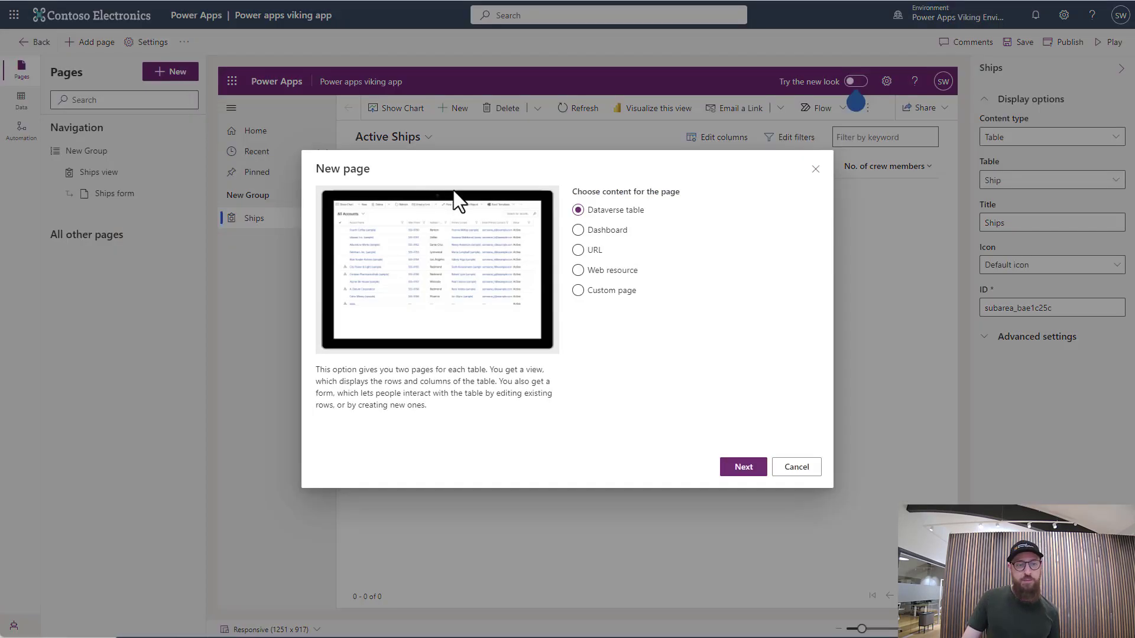
pyautogui.click(742, 467)
pyautogui.click(671, 280)
pyautogui.write('tri')
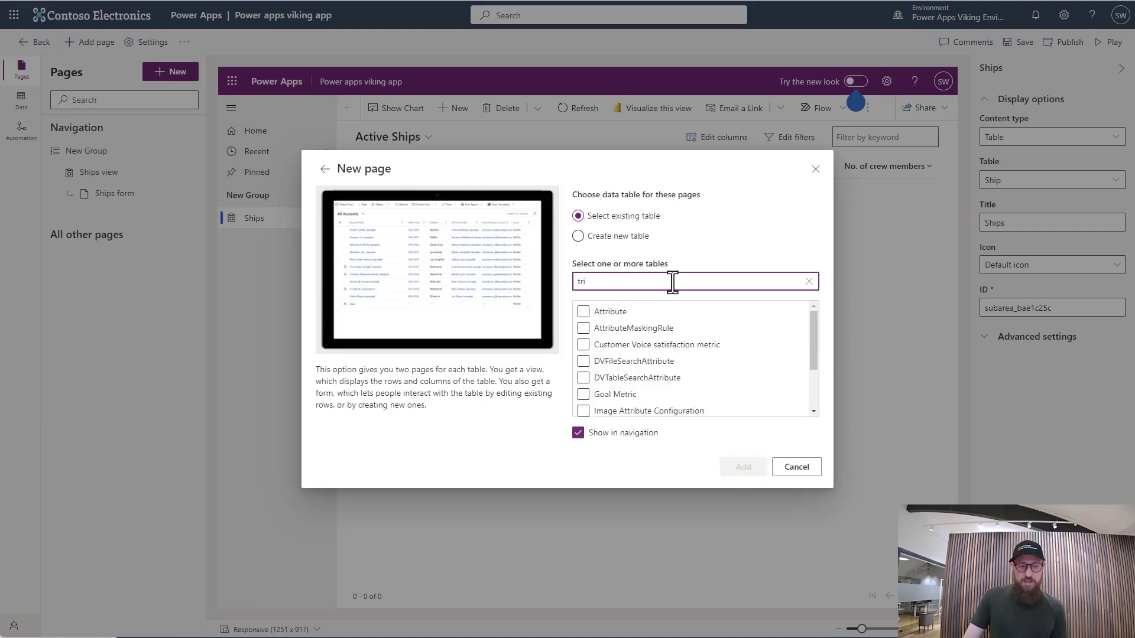
pyautogui.write('p')
pyautogui.click(583, 311)
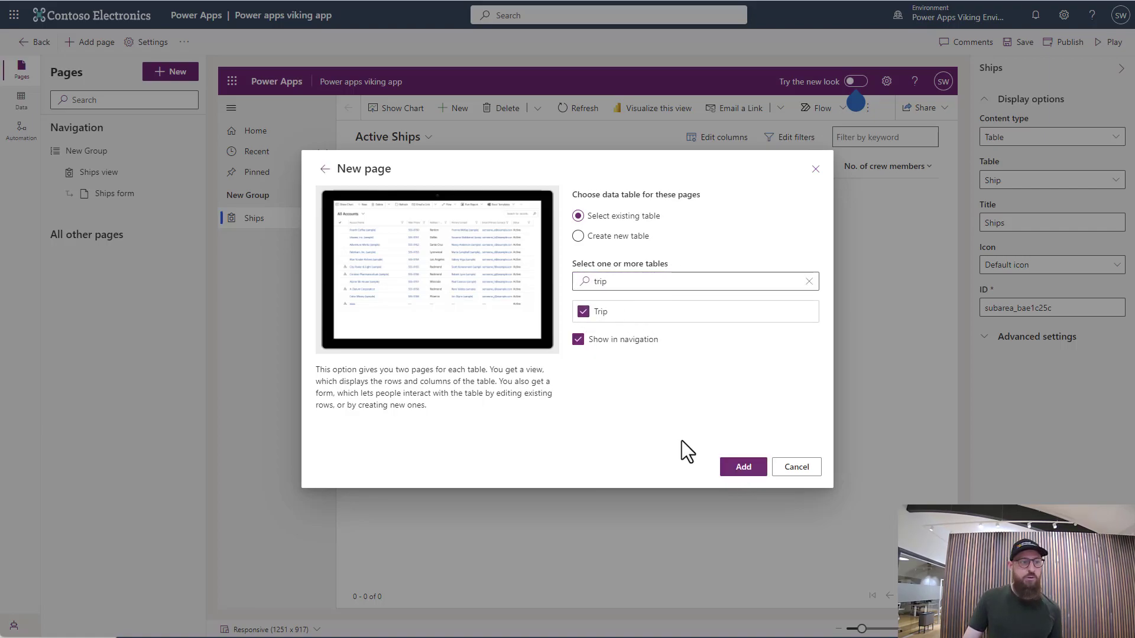
pyautogui.click(744, 468)
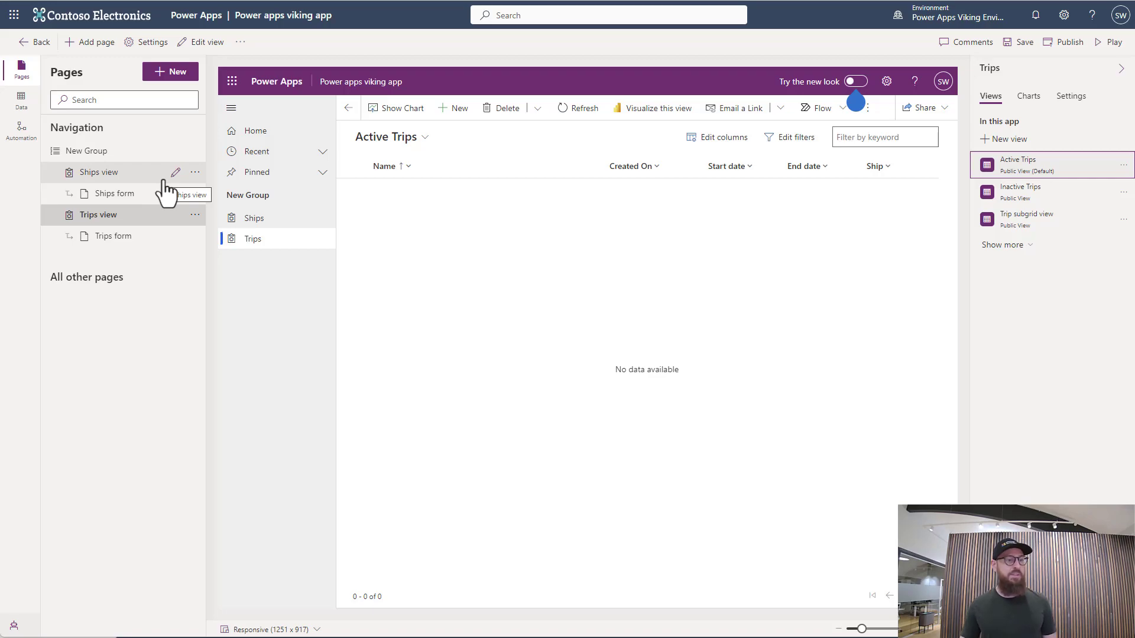
# Rename the navigation group to "Viking trip planner"
pyautogui.click(117, 155)
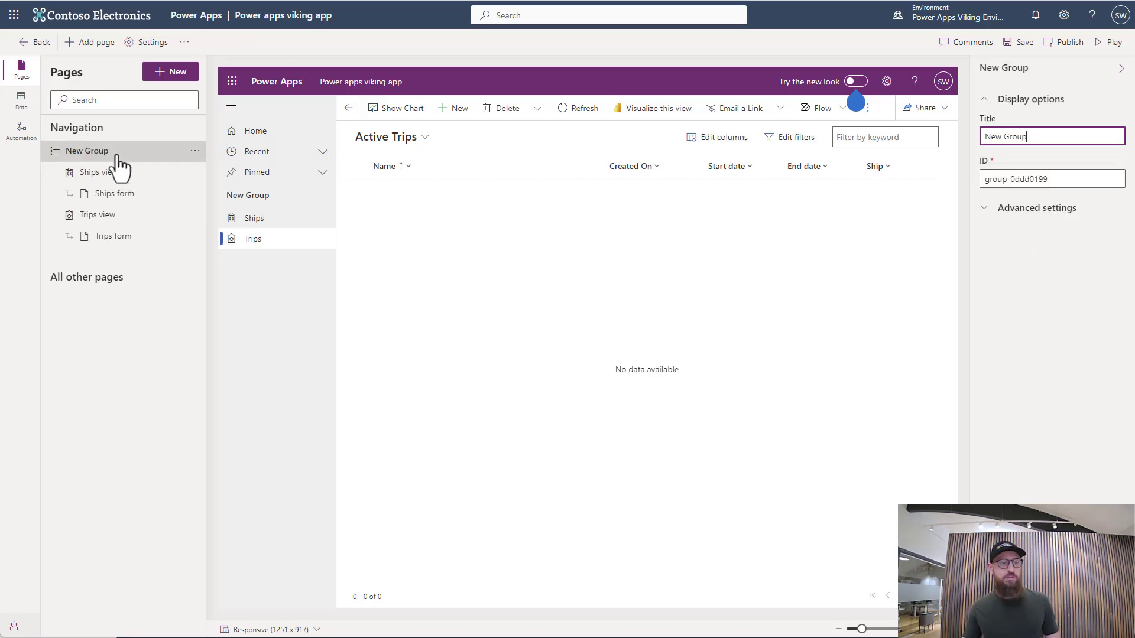
pyautogui.tripleClick(1046, 135)
pyautogui.write('Viking ')
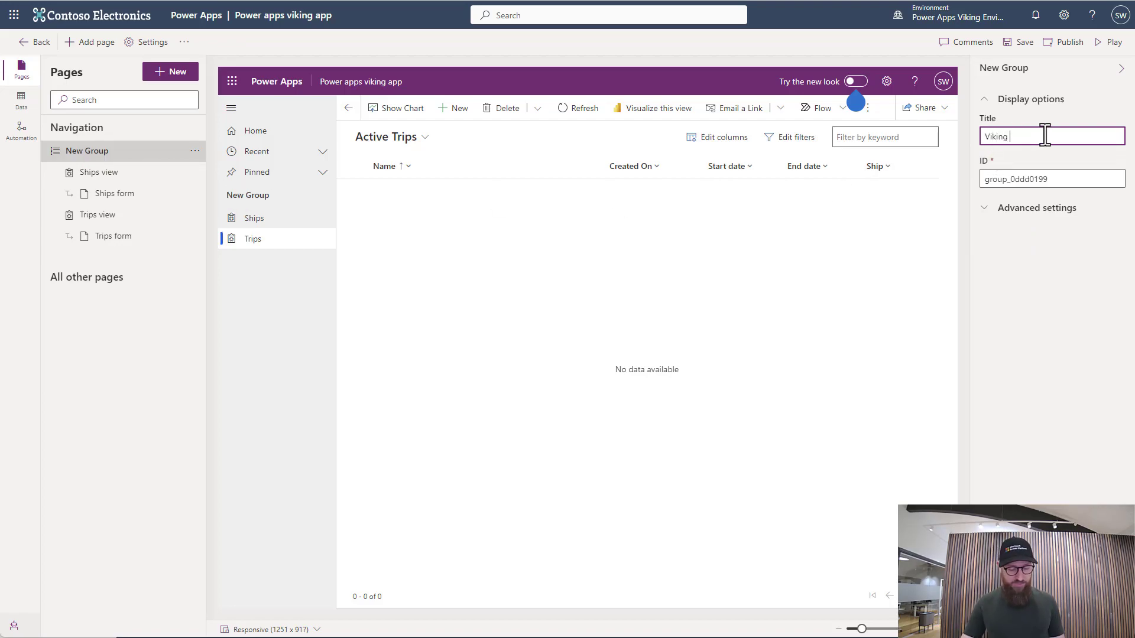
pyautogui.write('trip planner')
pyautogui.click(497, 265)
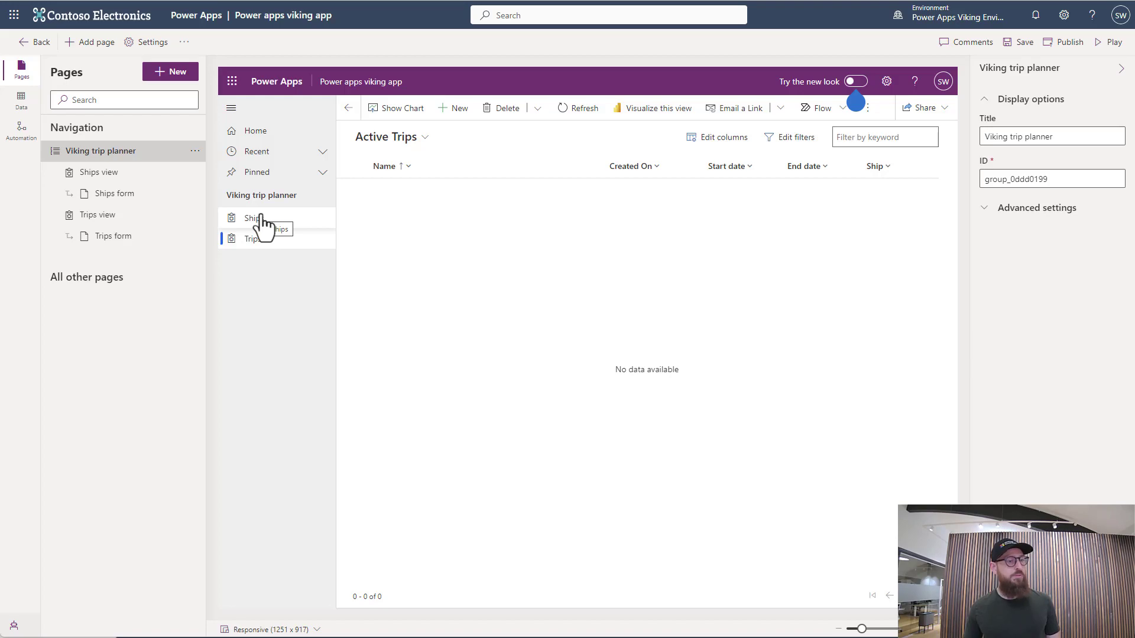
# Review the views of the Ships and Trips pages and remove the Trip subgrid view from the app
pyautogui.click(130, 178)
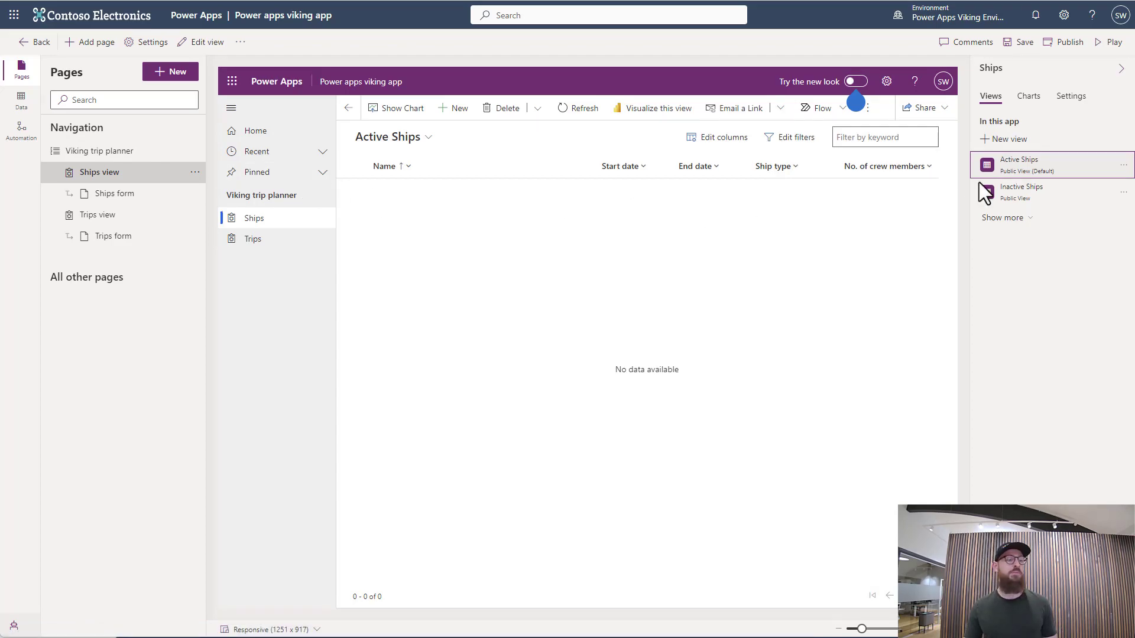
pyautogui.click(125, 216)
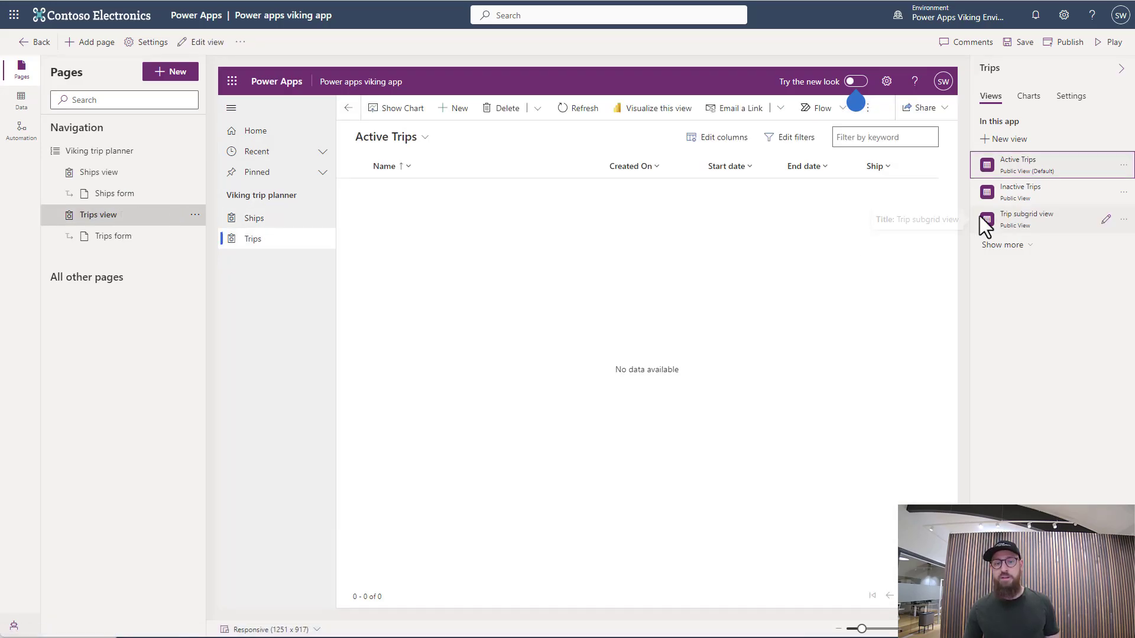
pyautogui.click(1122, 220)
pyautogui.click(1062, 280)
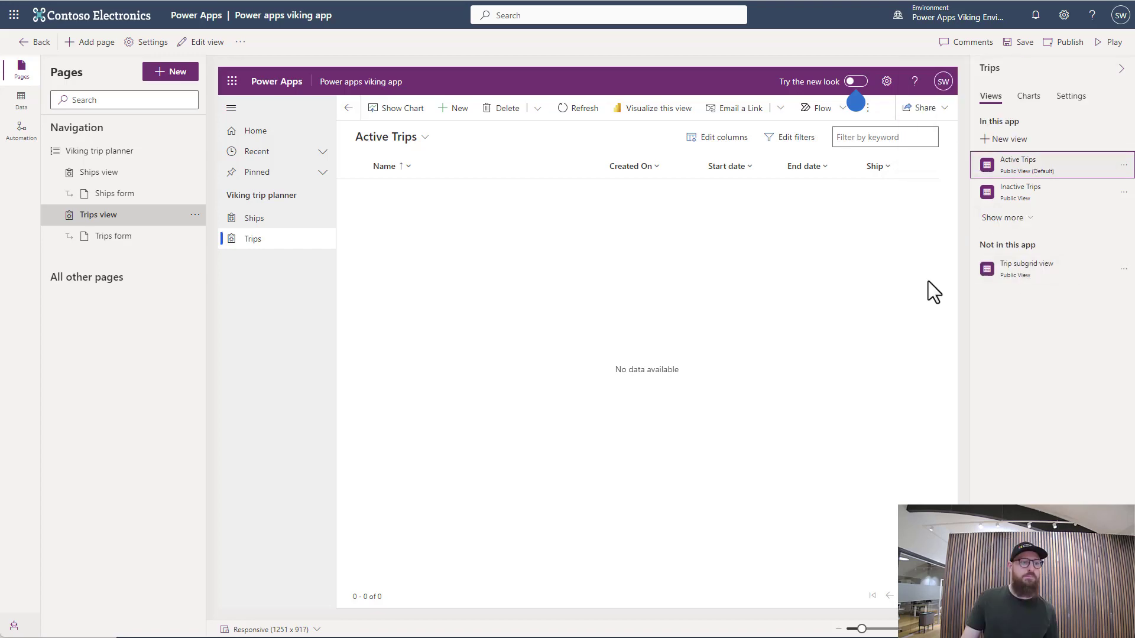
# Return to the Ships page, and save and publish the app
pyautogui.click(272, 228)
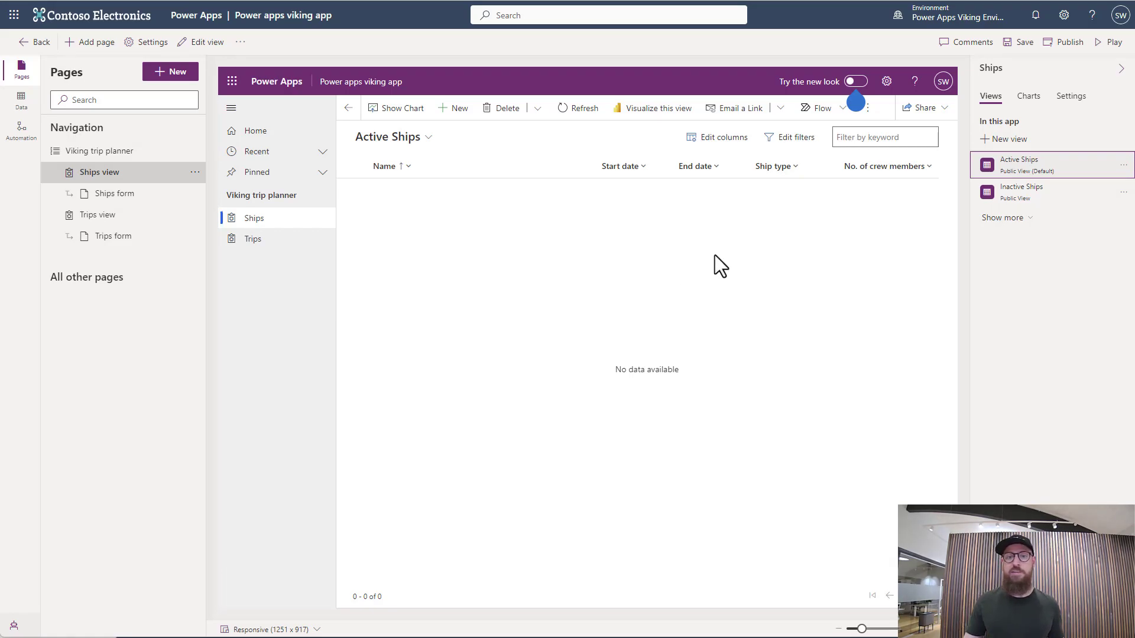
pyautogui.click(1020, 47)
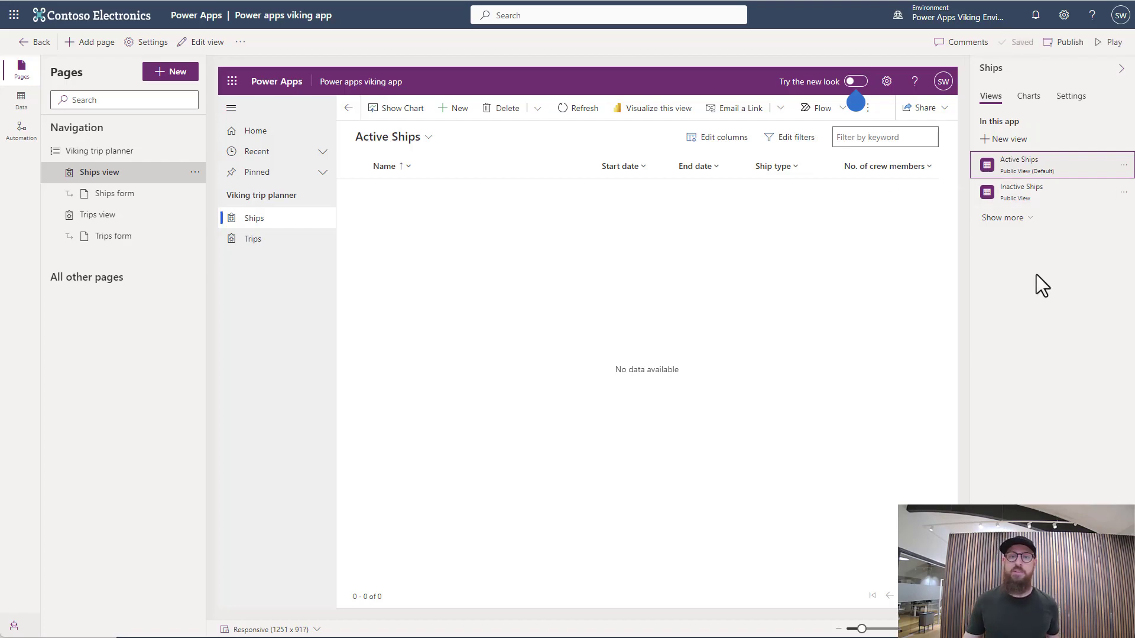
pyautogui.click(1064, 42)
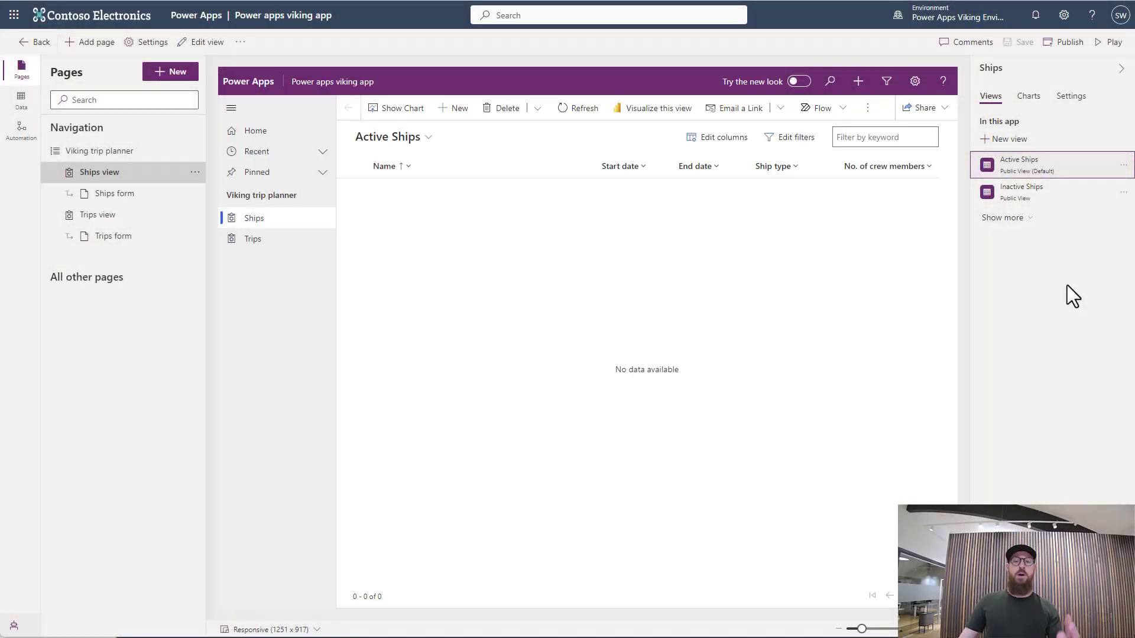
# Play the app and start a new ship record named "Snekkja"
pyautogui.click(1109, 43)
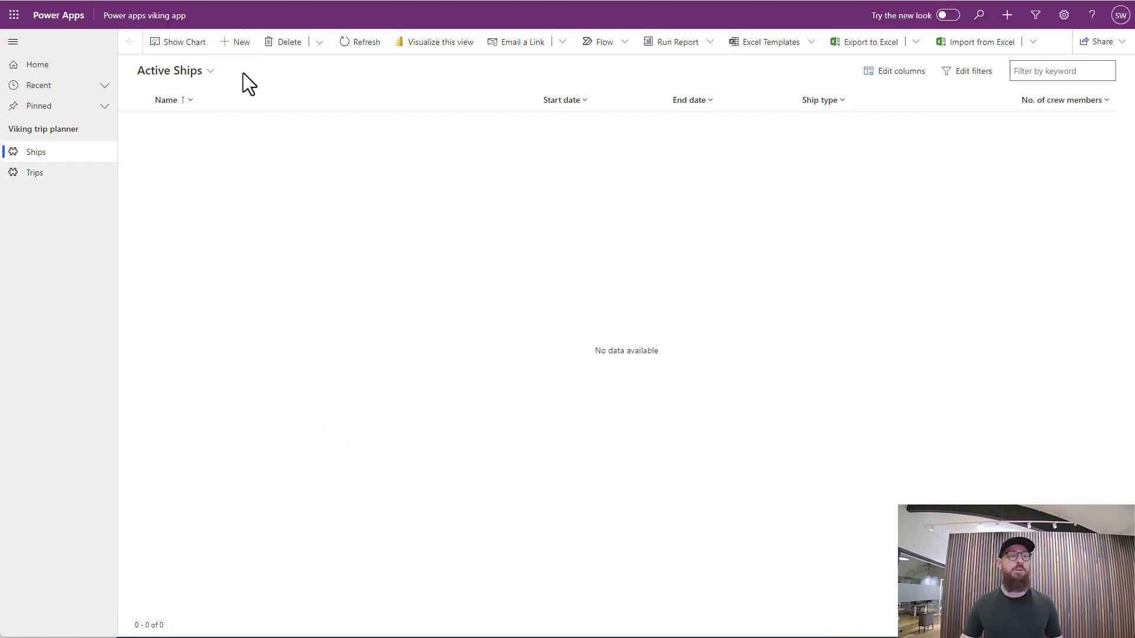
pyautogui.click(236, 42)
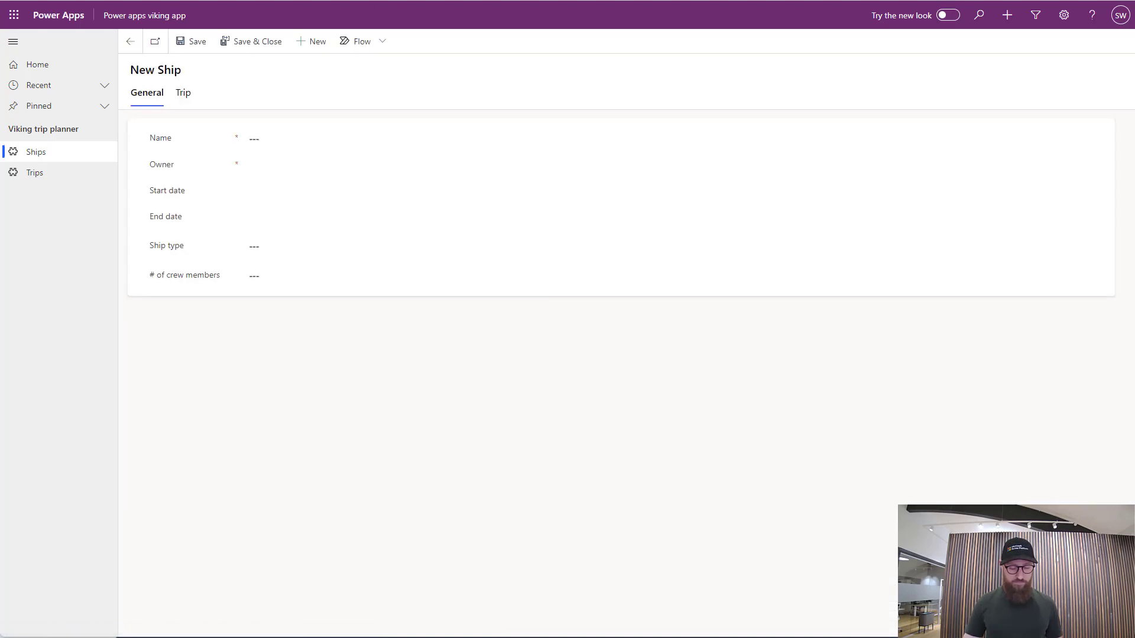
pyautogui.click(299, 143)
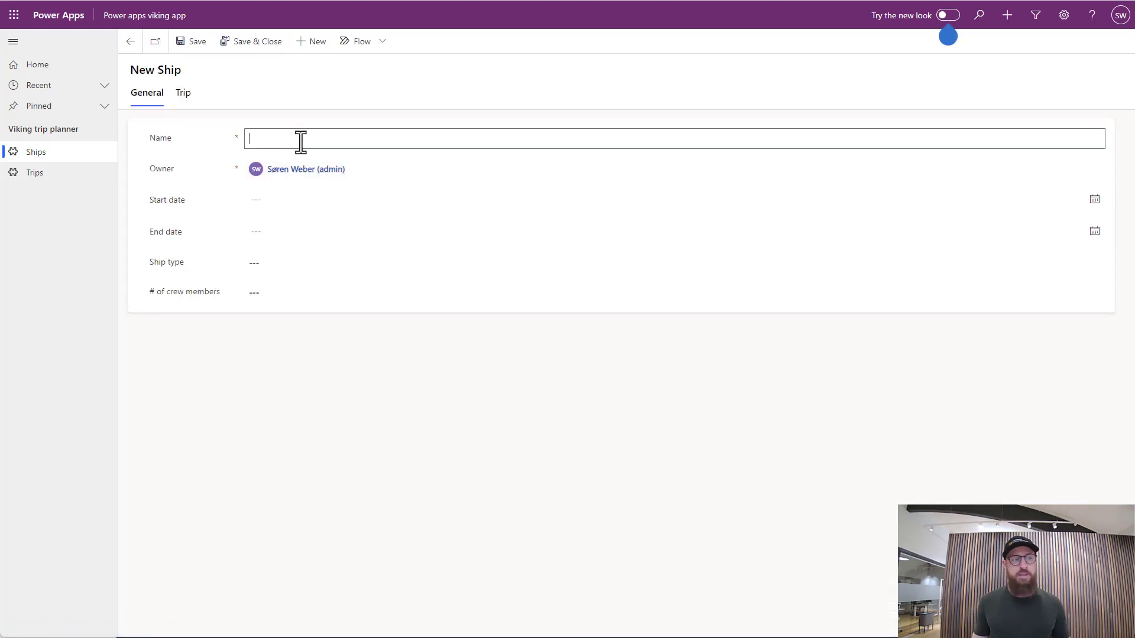
pyautogui.write('Snekkja')
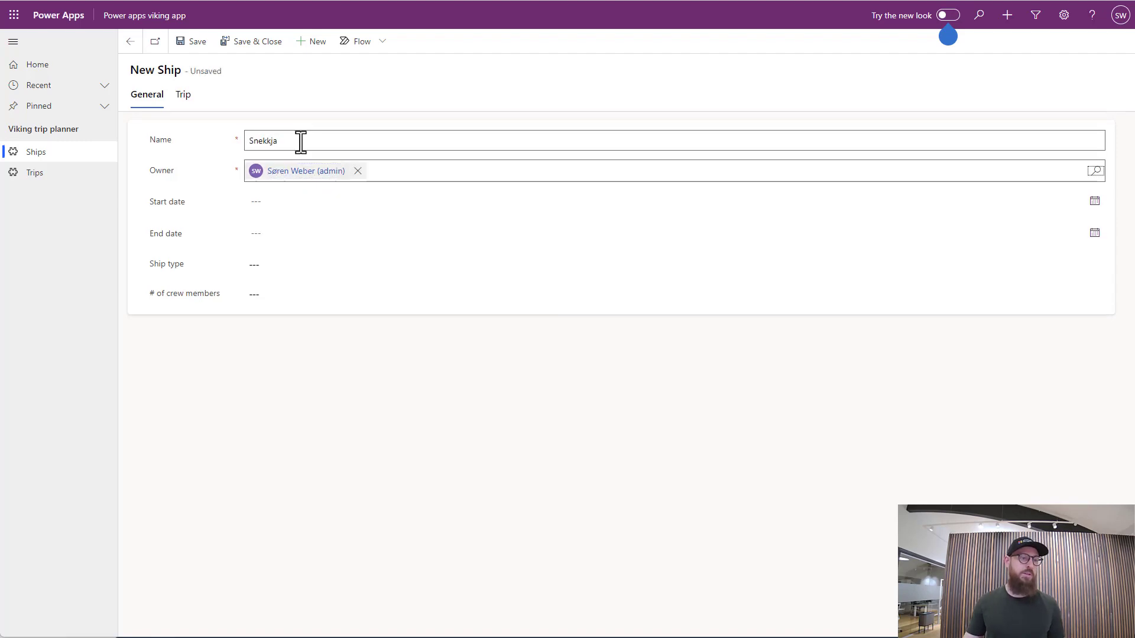
# Set the ship's start date to 9/1/2023 and its end date to 11/1/2023
pyautogui.click(304, 202)
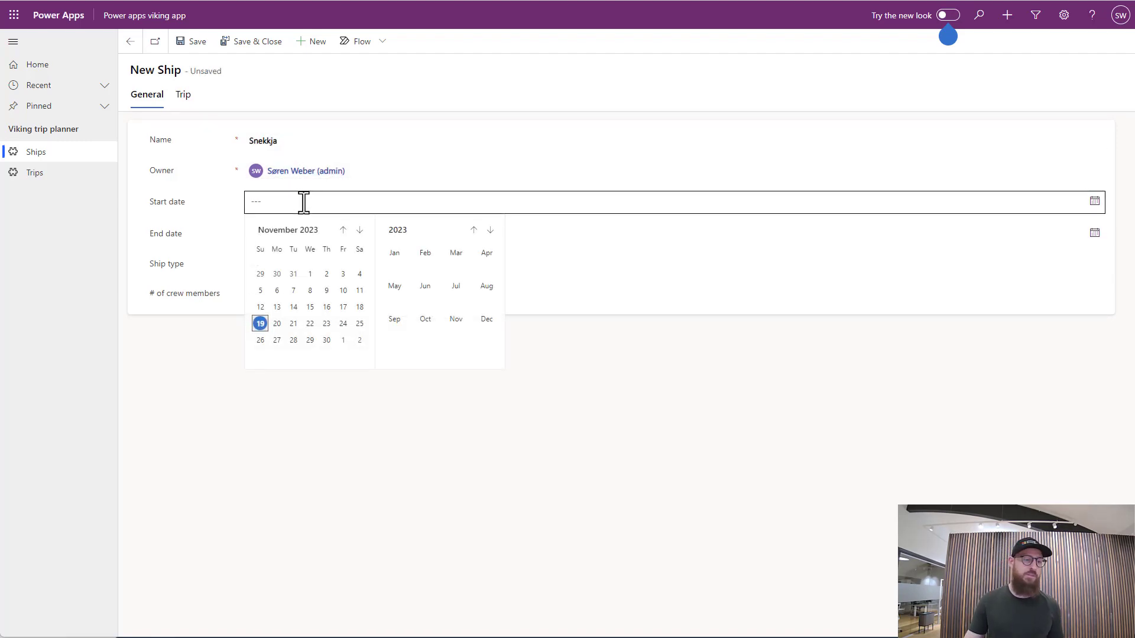
pyautogui.doubleClick(343, 230)
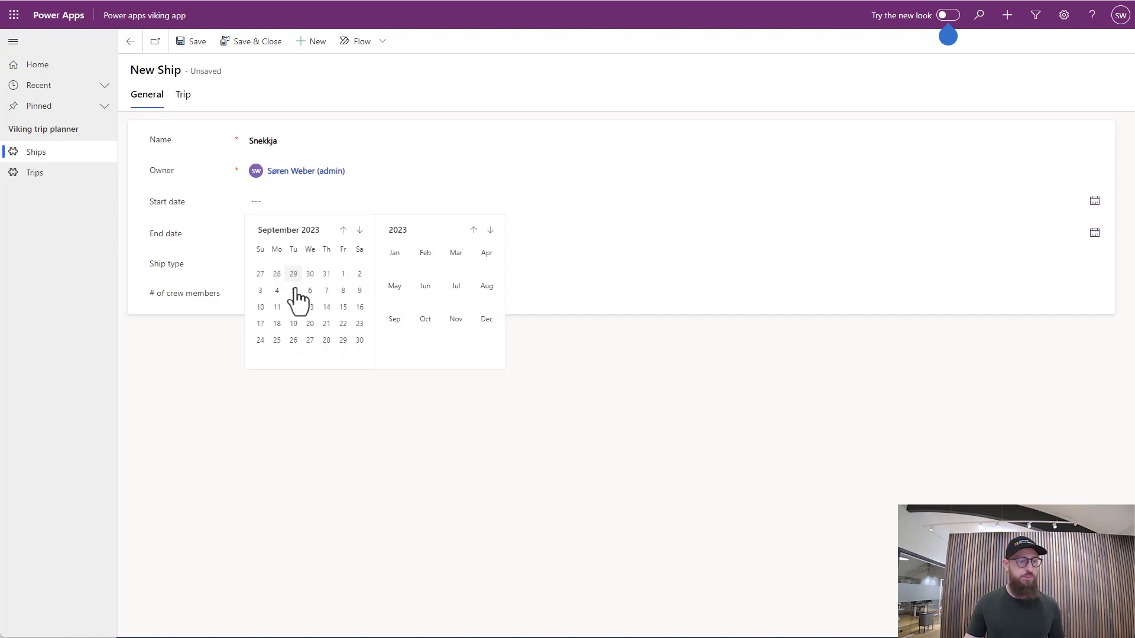
pyautogui.click(343, 274)
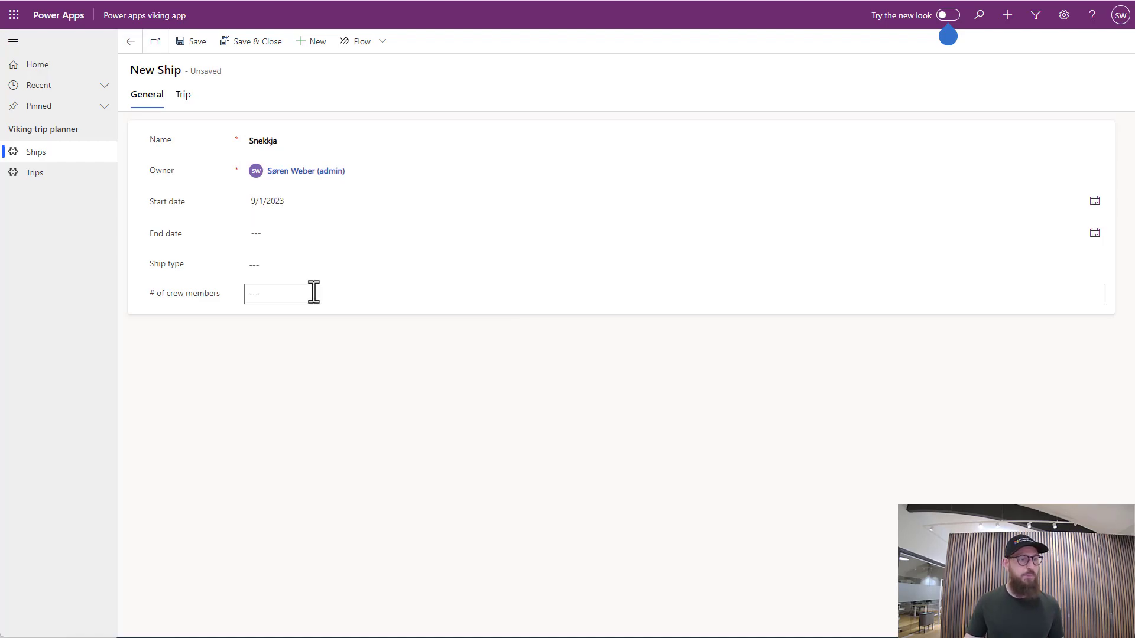
pyautogui.click(295, 236)
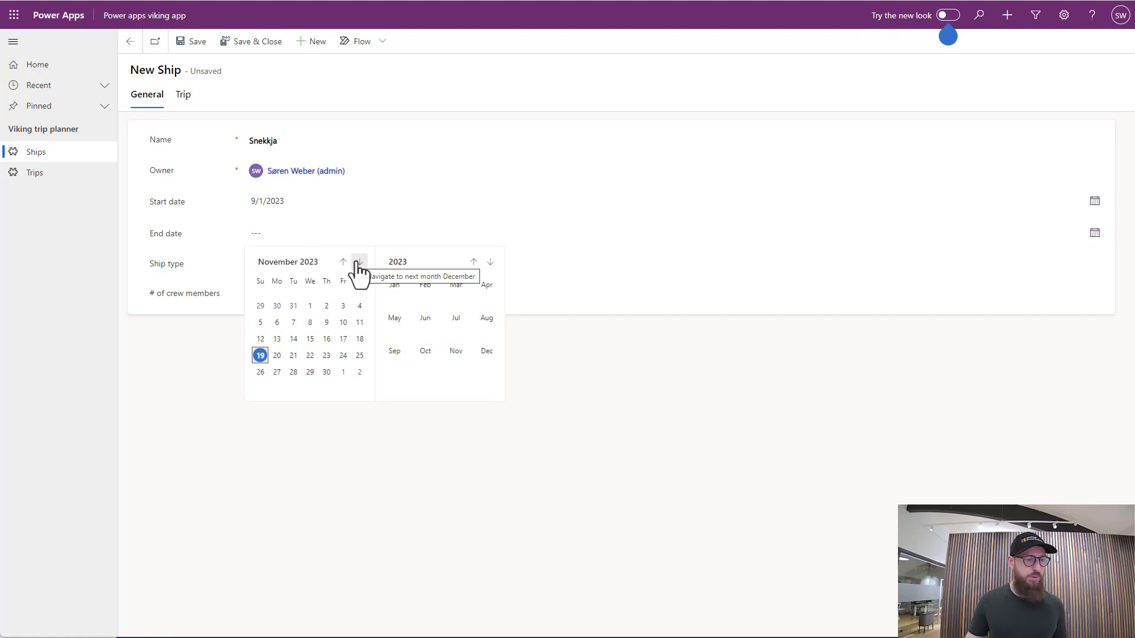
pyautogui.click(309, 306)
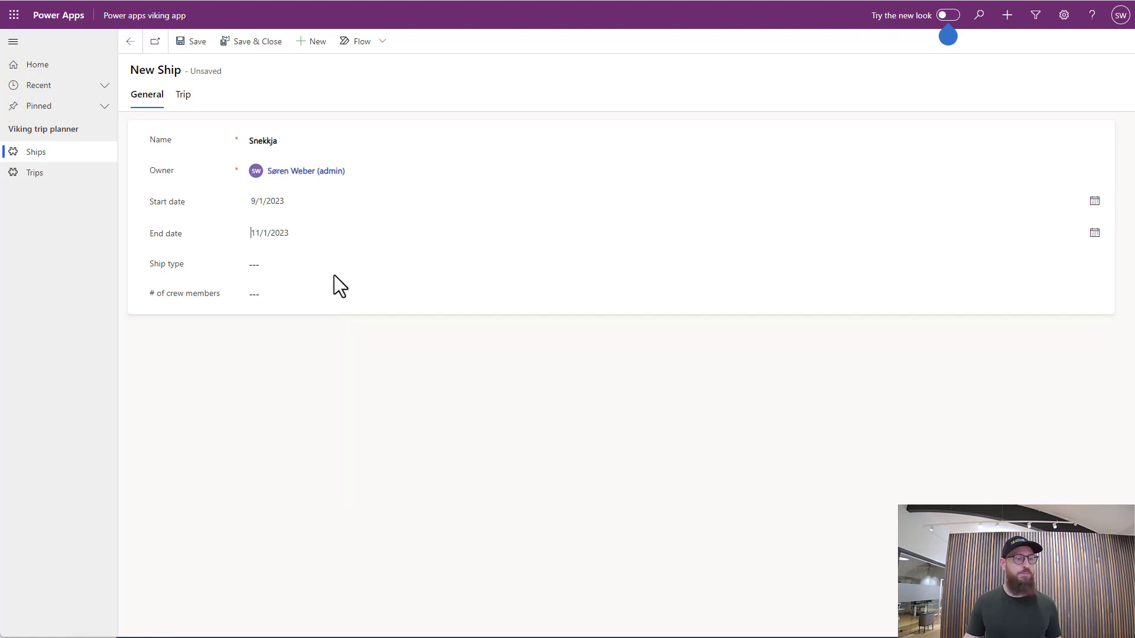
# Complete the Snekkja record with ship type Longship and 16 crew members, and save and close it
pyautogui.click(331, 265)
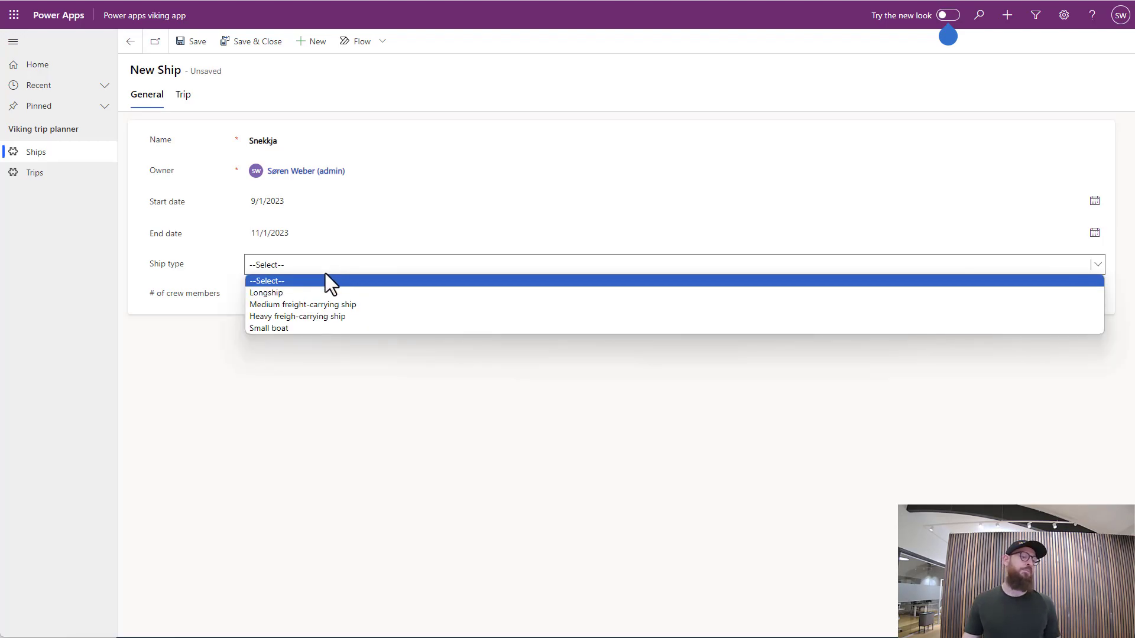
pyautogui.click(320, 292)
pyautogui.click(316, 293)
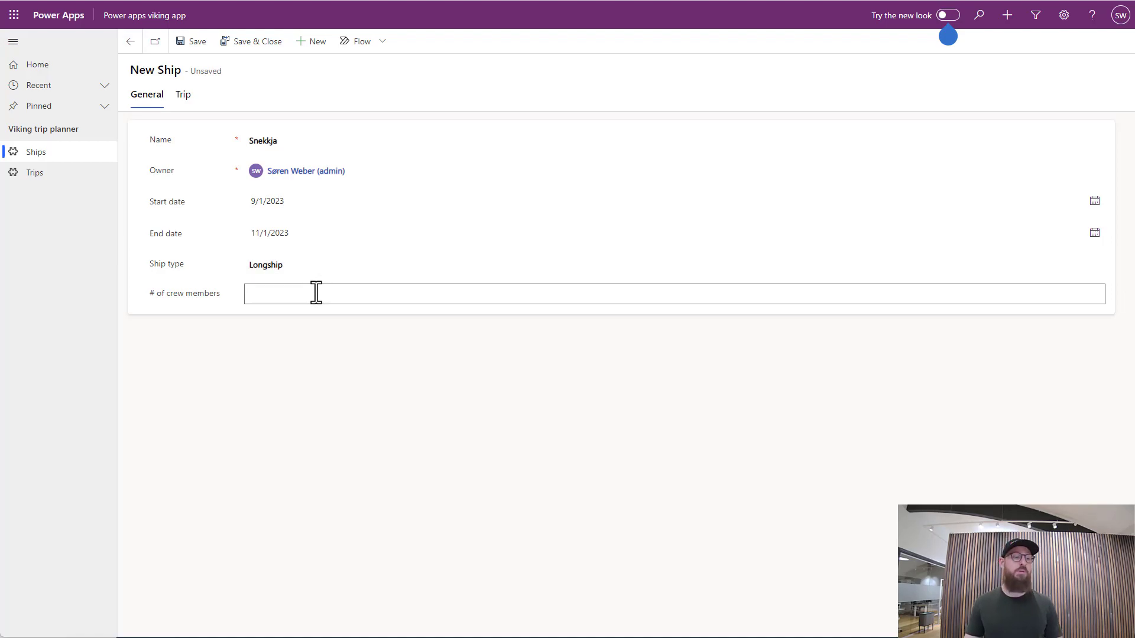
pyautogui.write('16')
pyautogui.click(197, 42)
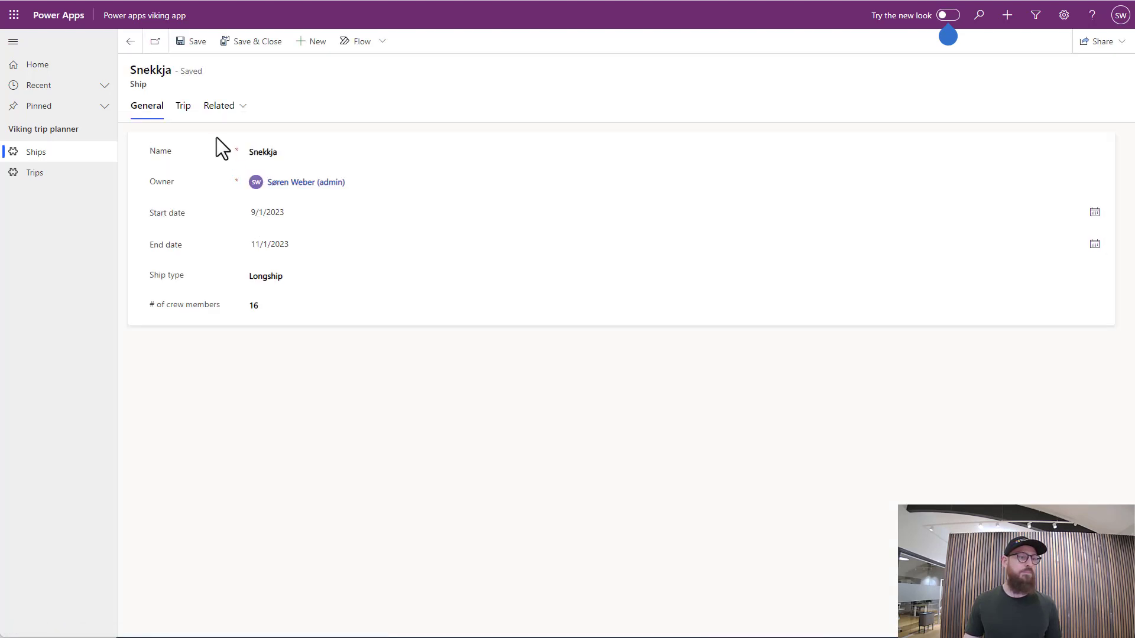
pyautogui.click(251, 43)
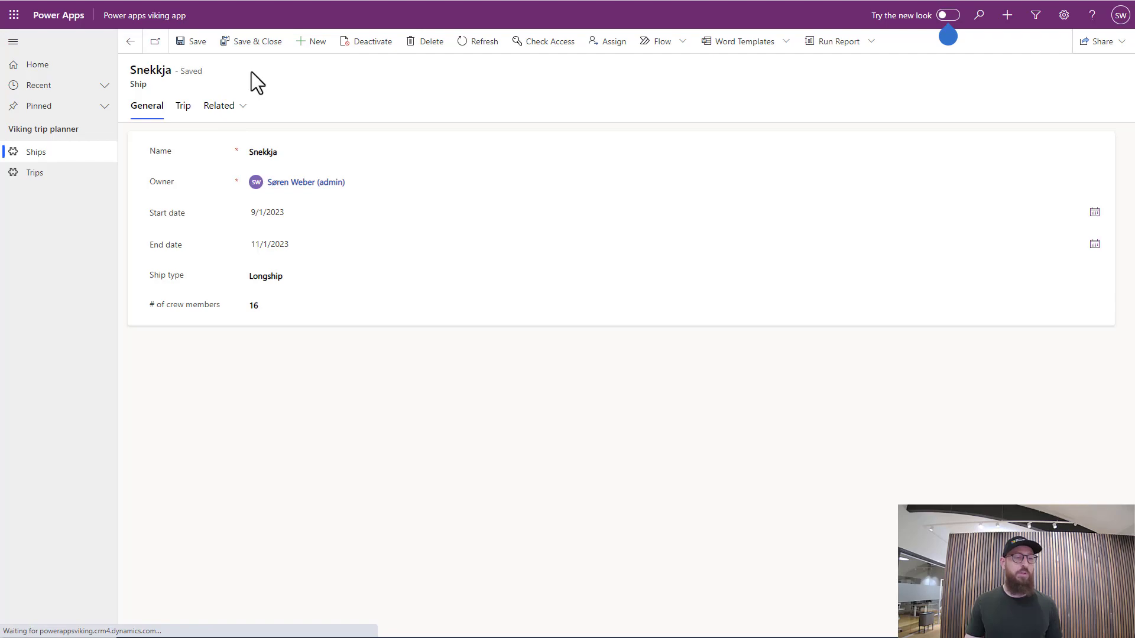
# Start a new ship record named "Ormen Lange"
pyautogui.click(233, 47)
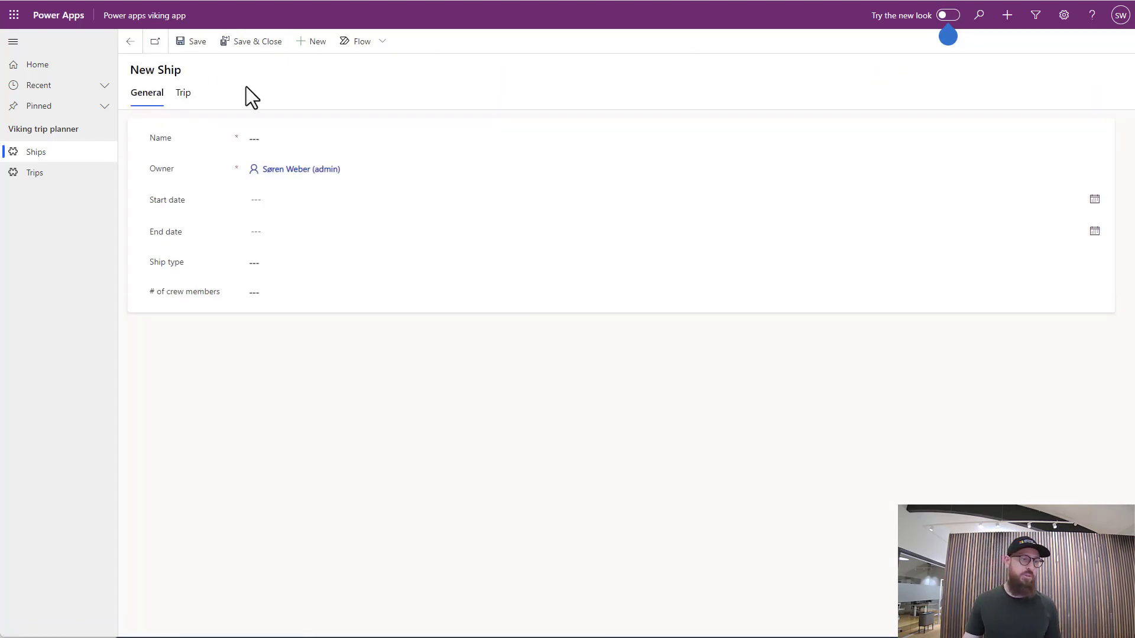
pyautogui.click(288, 137)
pyautogui.write('Ormen Lange')
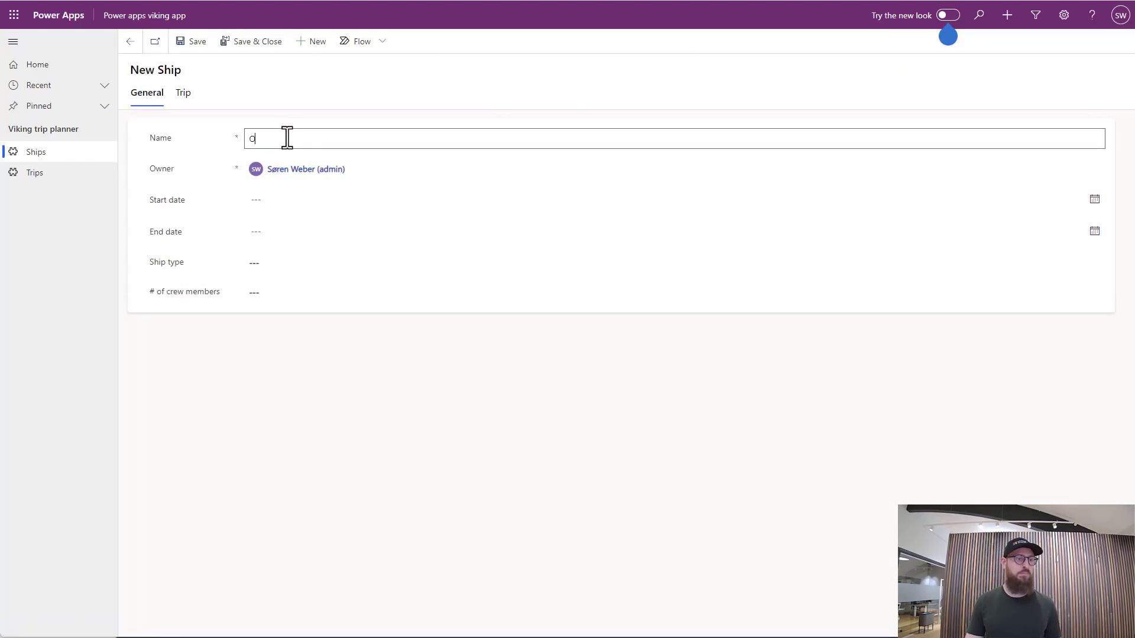
pyautogui.press('Tab')
# Set the Ormen Lange ship's start date to 7/1/2023 and its end date to 8/31/2023
pyautogui.click(273, 199)
pyautogui.click(343, 230)
pyautogui.click(343, 230)
pyautogui.click(343, 230)
pyautogui.click(343, 230)
pyautogui.click(359, 266)
pyautogui.click(314, 235)
pyautogui.click(343, 262)
pyautogui.click(342, 262)
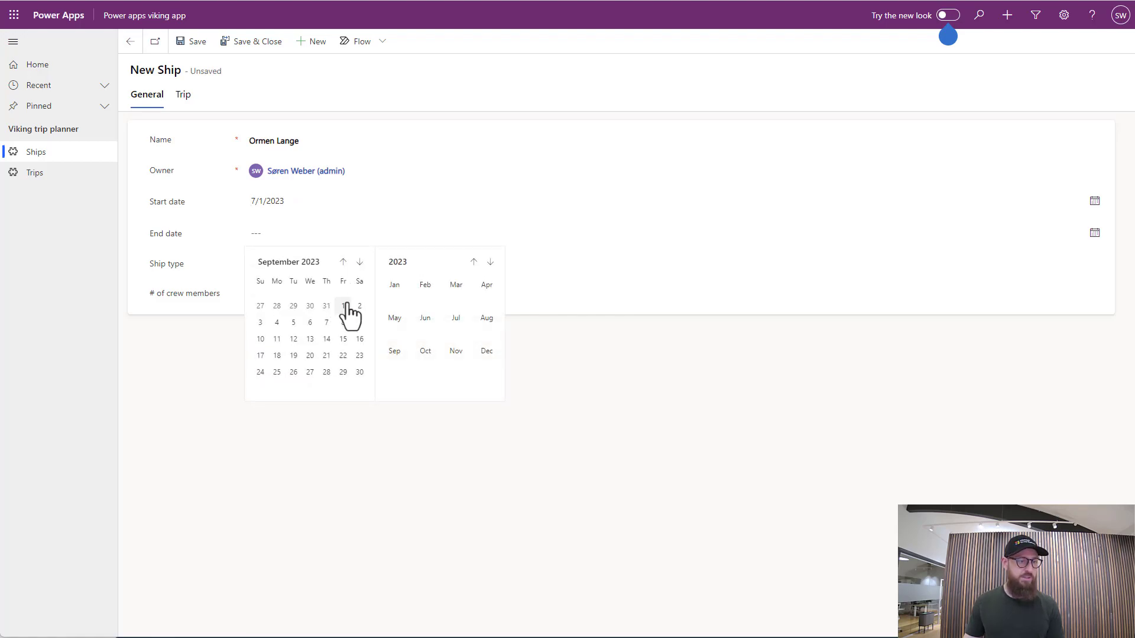
pyautogui.click(342, 262)
pyautogui.click(327, 371)
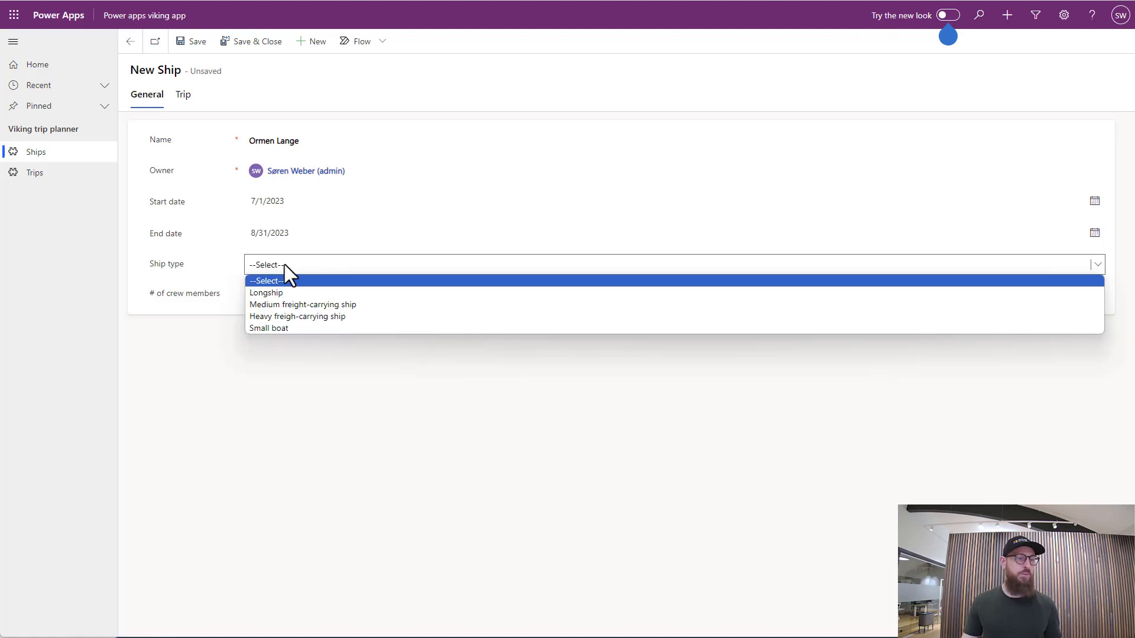
# Complete the Ormen Lange record with ship type "Heavy freigh-carrying ship" and 20 crew members, and save and close it
pyautogui.click(299, 316)
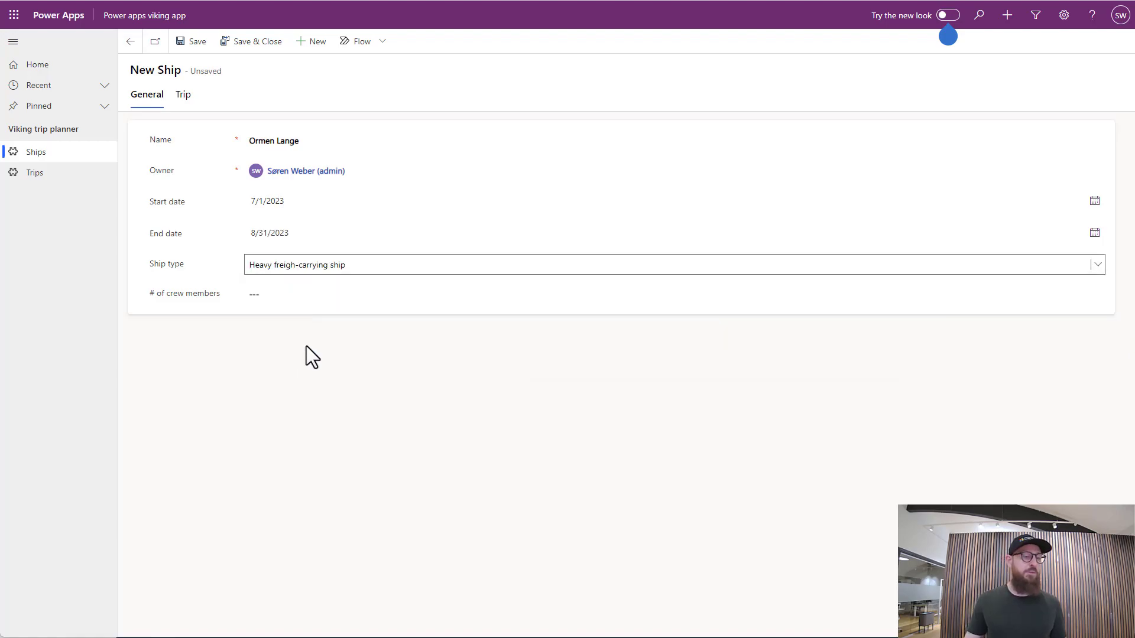
pyautogui.click(307, 299)
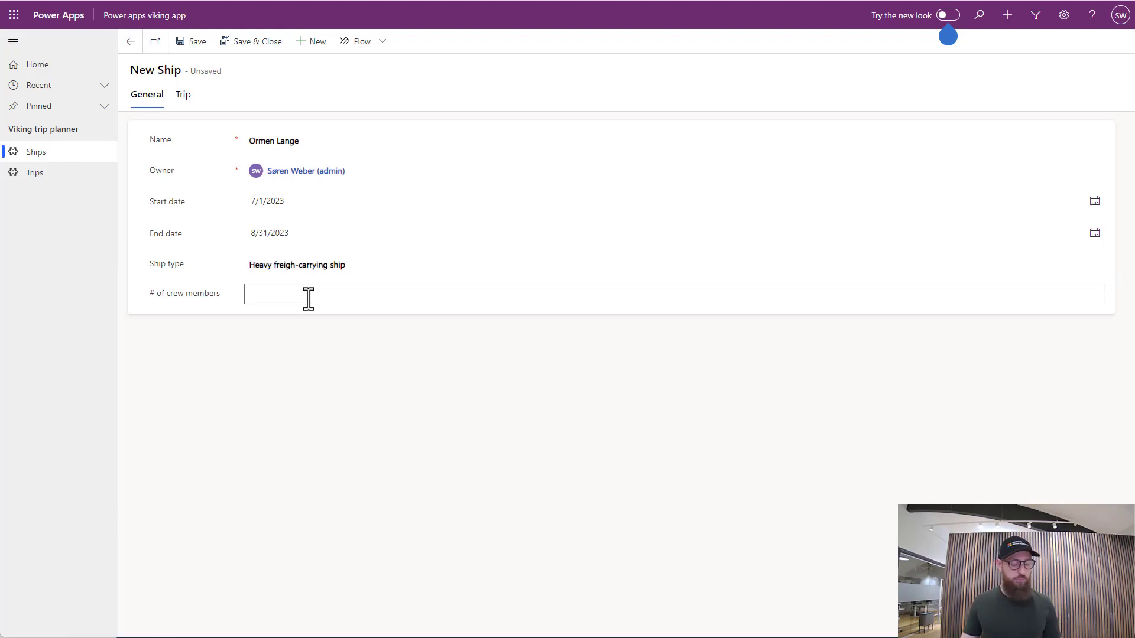
pyautogui.write('20')
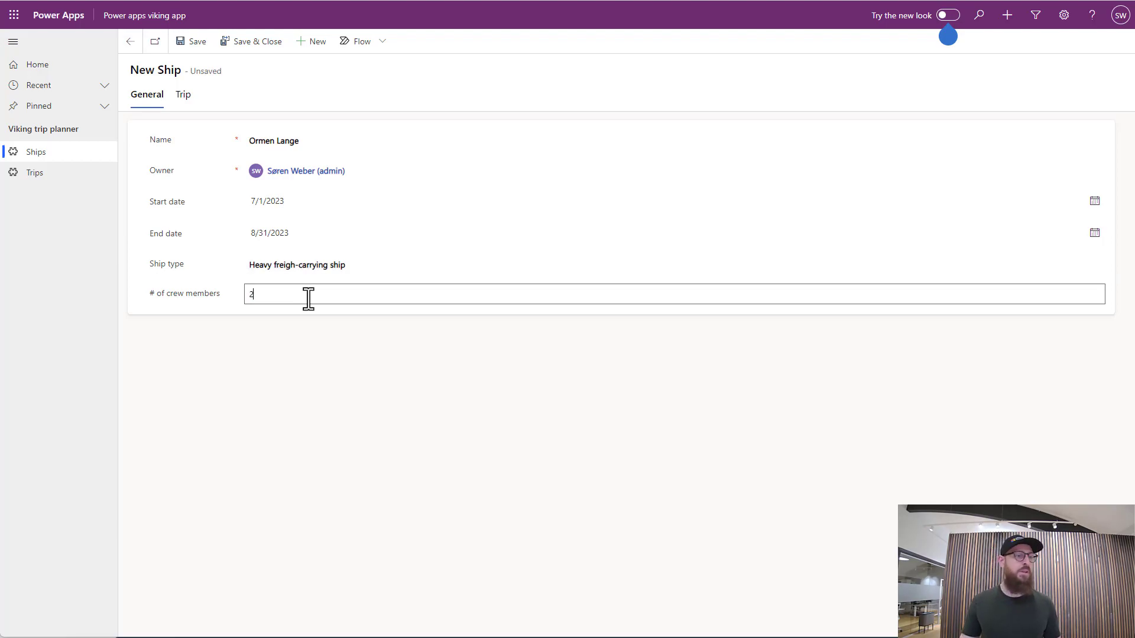
pyautogui.click(248, 59)
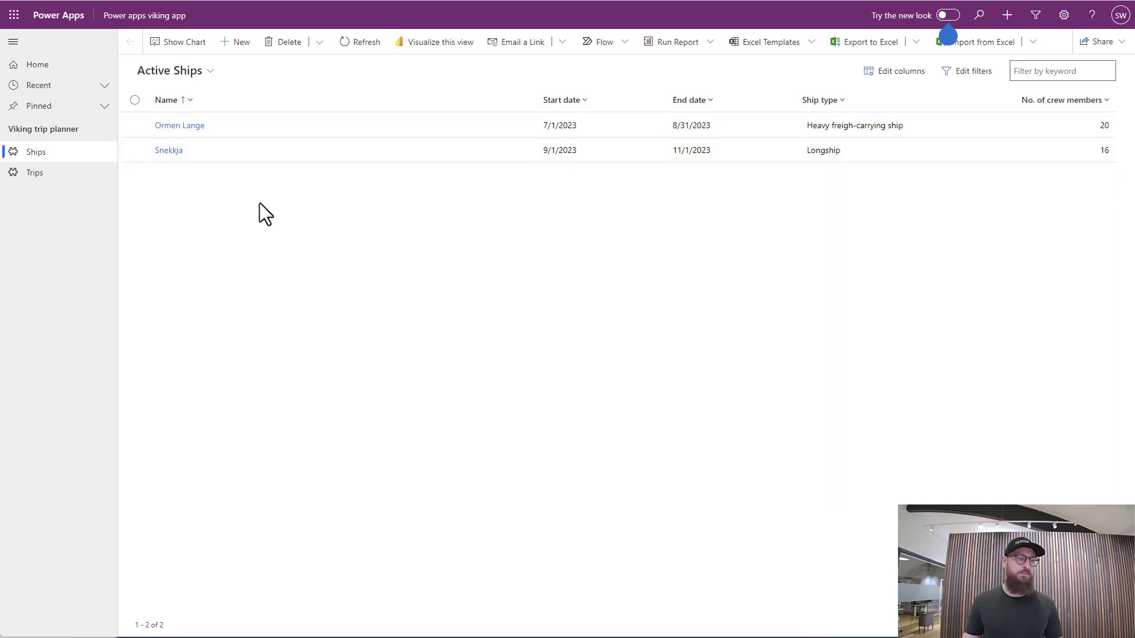
# Open the Ormen Lange ship record and start a new related trip named "Summer trip"
pyautogui.click(186, 126)
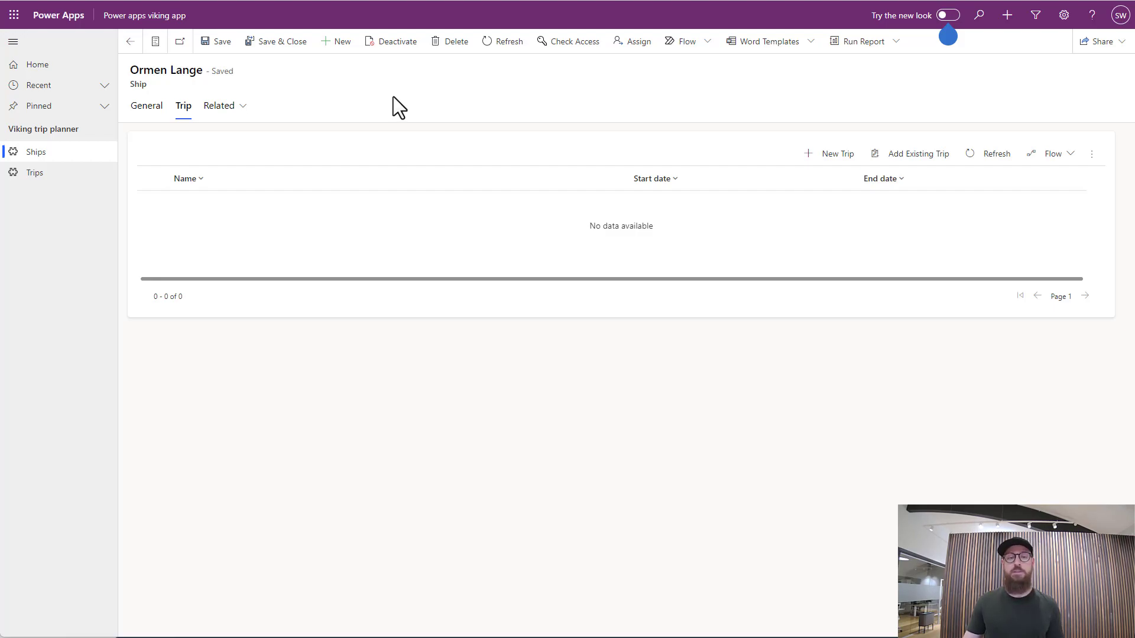
pyautogui.click(824, 155)
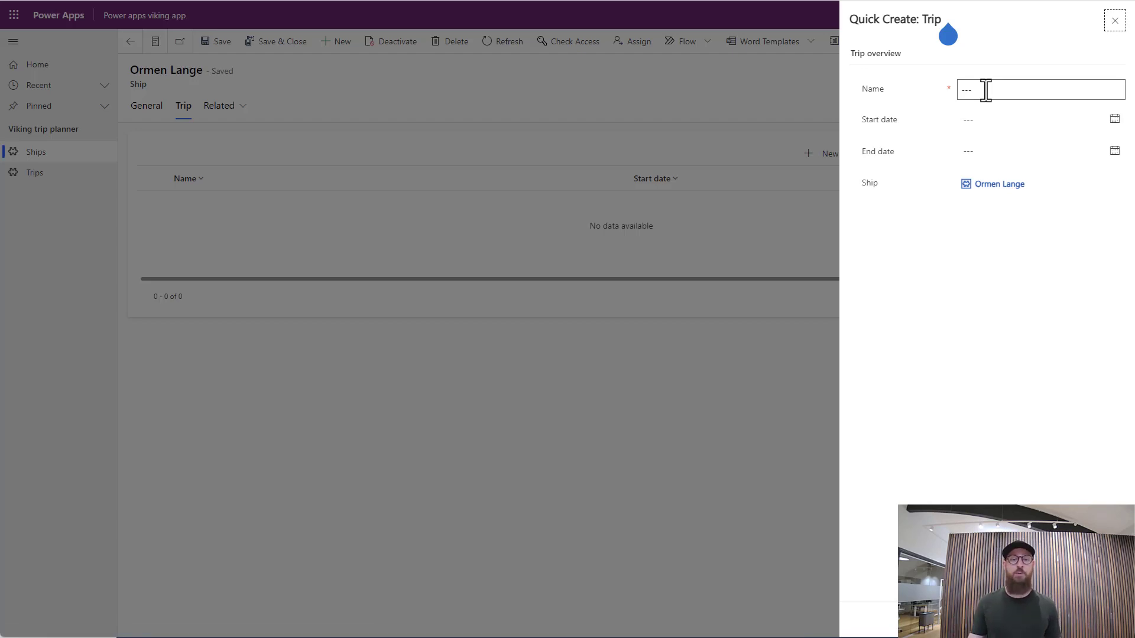
pyautogui.click(985, 90)
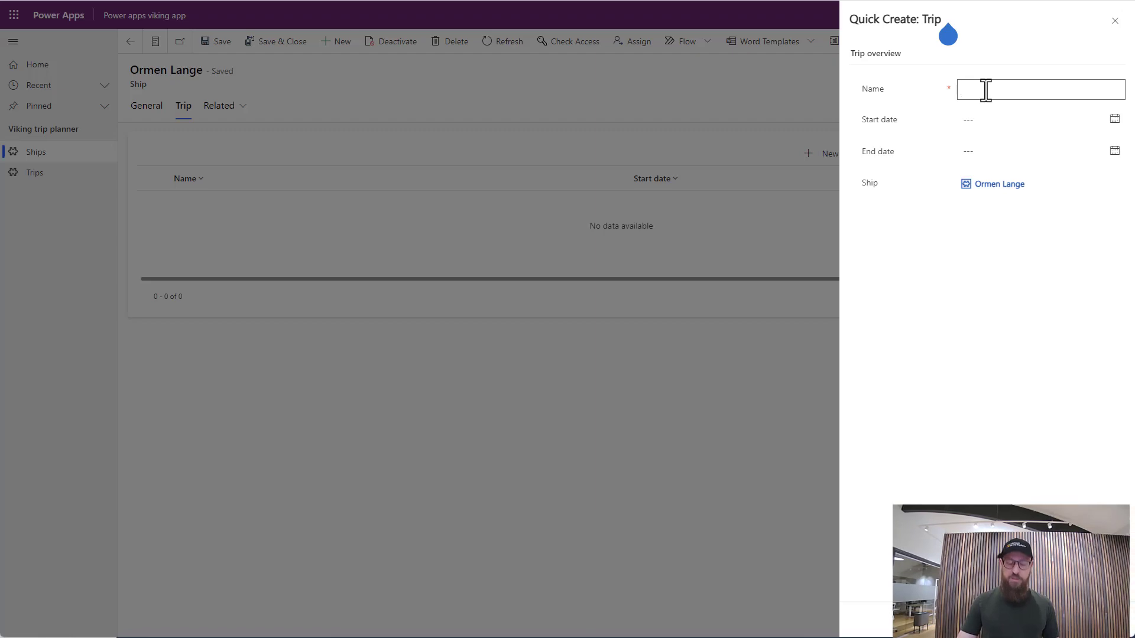
pyautogui.write('Summer trip')
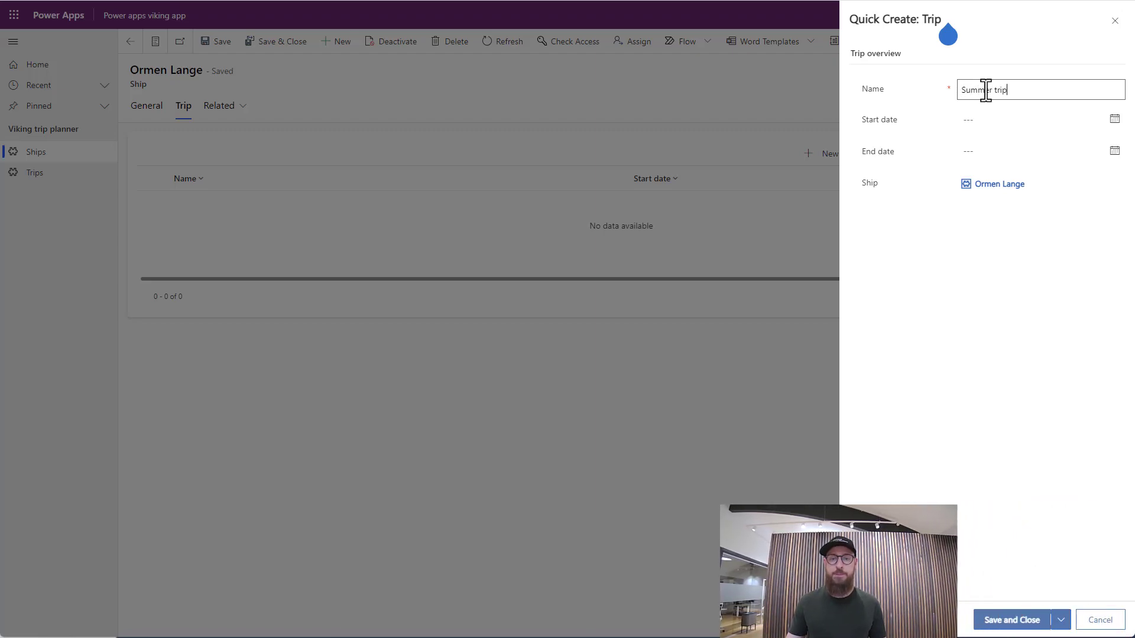
# Set the Summer trip's start date to 5/15/2024
pyautogui.click(1016, 121)
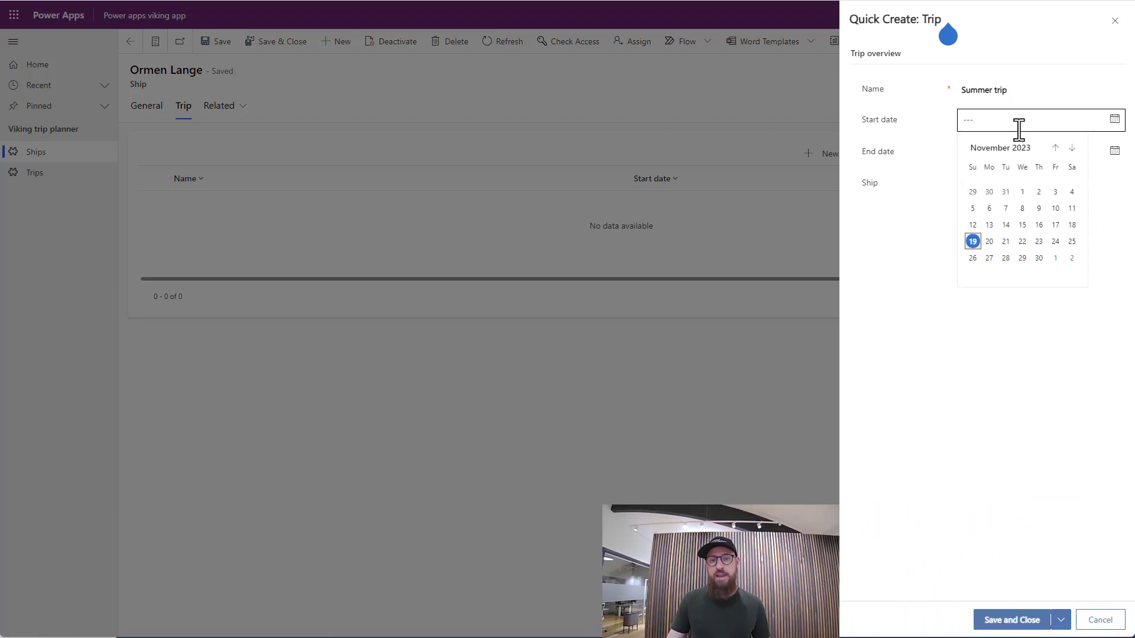
pyautogui.click(1071, 148)
pyautogui.click(1071, 149)
pyautogui.click(1012, 149)
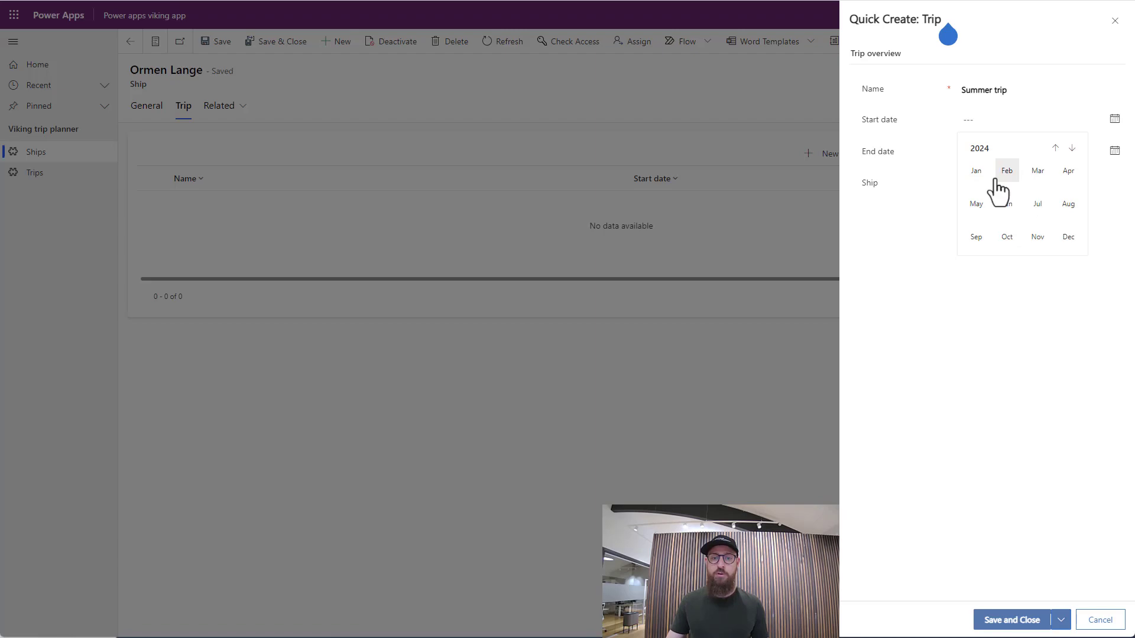
pyautogui.click(976, 205)
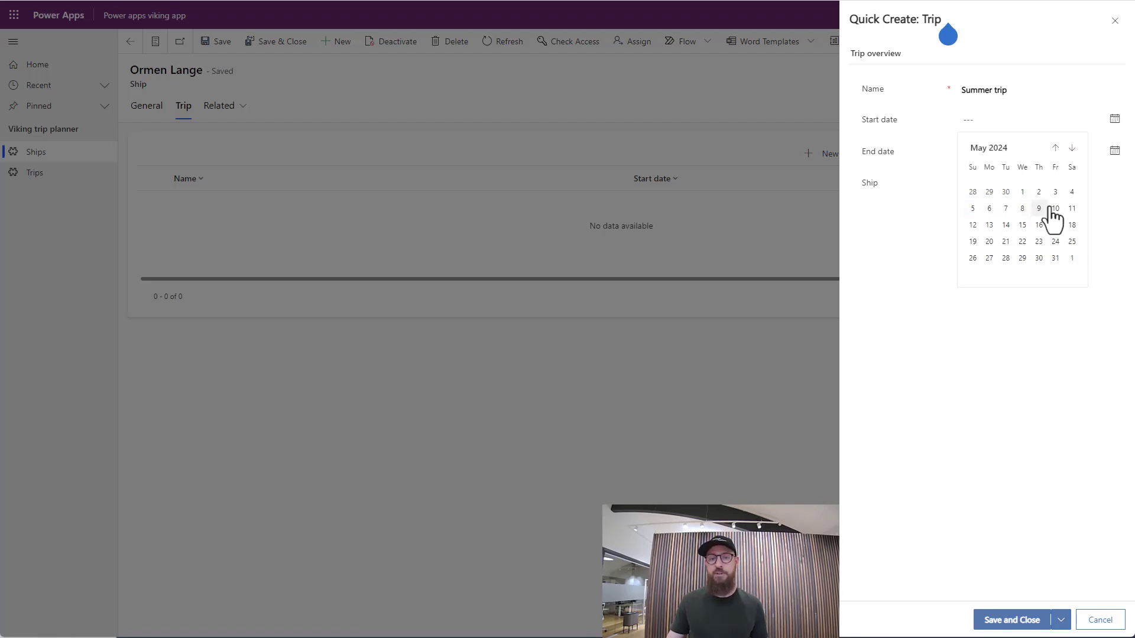
pyautogui.click(1022, 225)
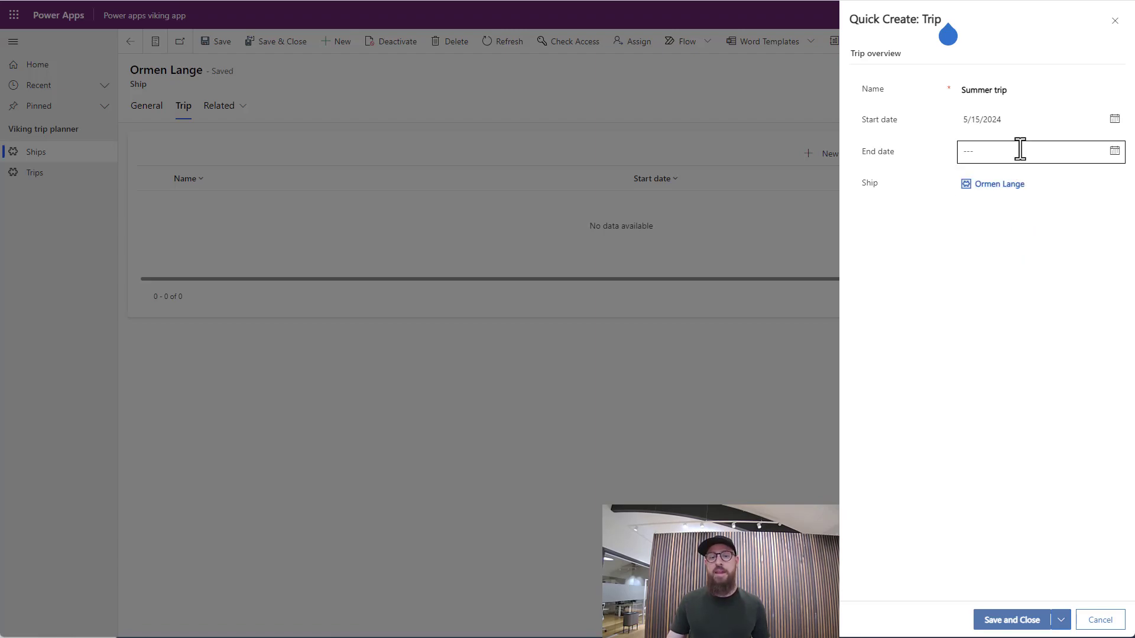
# Set the Summer trip's end date to 6/15/2024, and save and close the trip
pyautogui.click(1114, 151)
pyautogui.click(1028, 181)
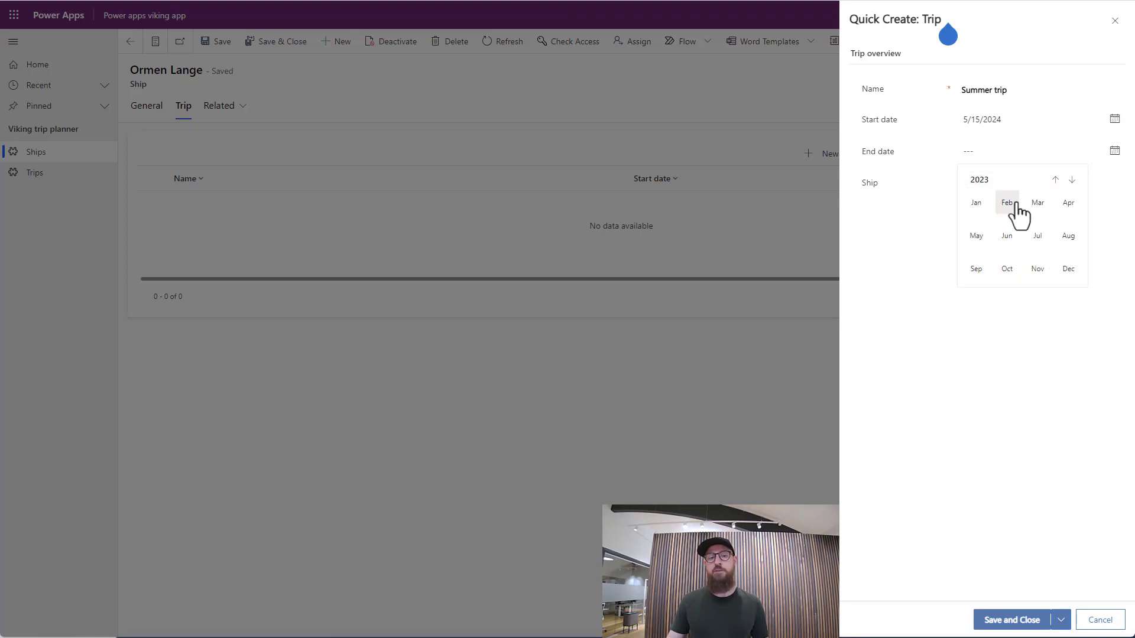
pyautogui.click(1072, 179)
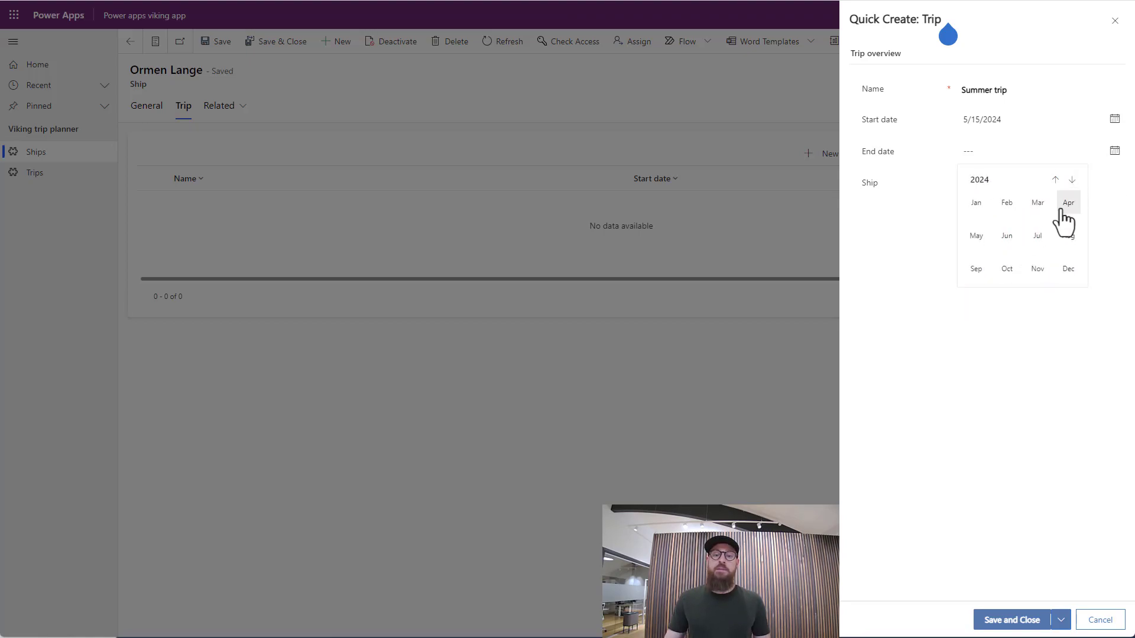
pyautogui.click(1006, 237)
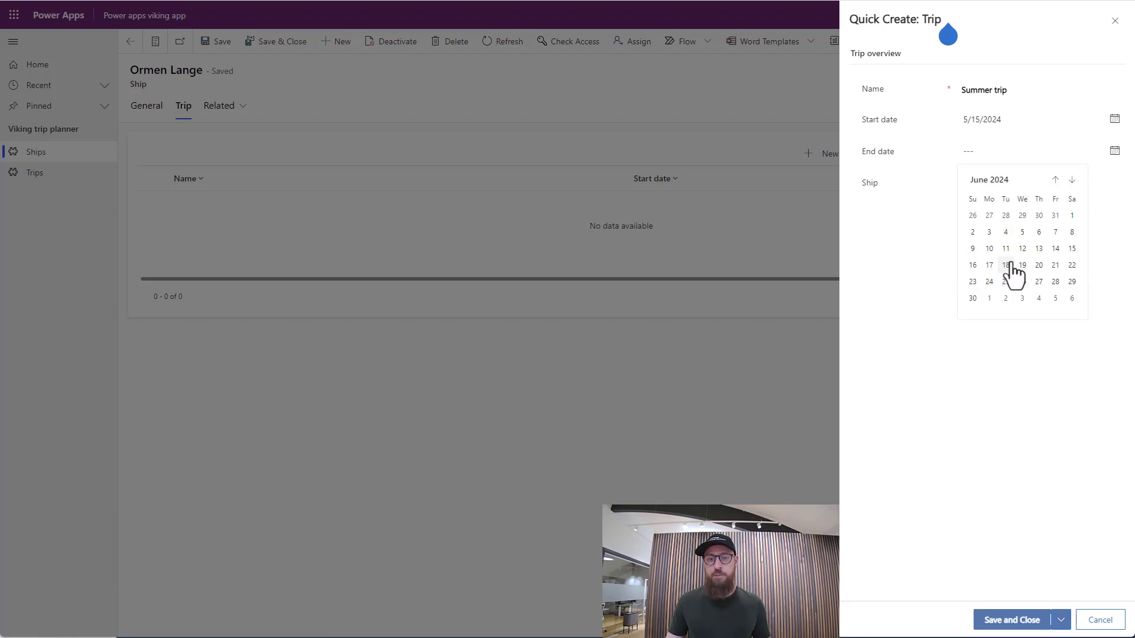
pyautogui.click(1071, 249)
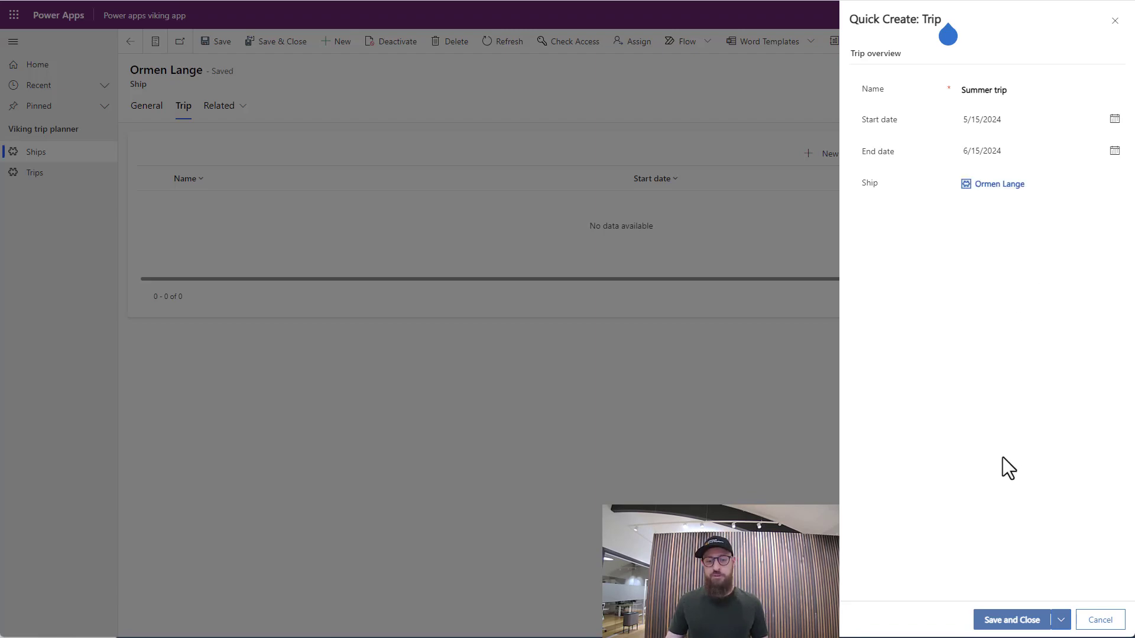
pyautogui.click(1024, 621)
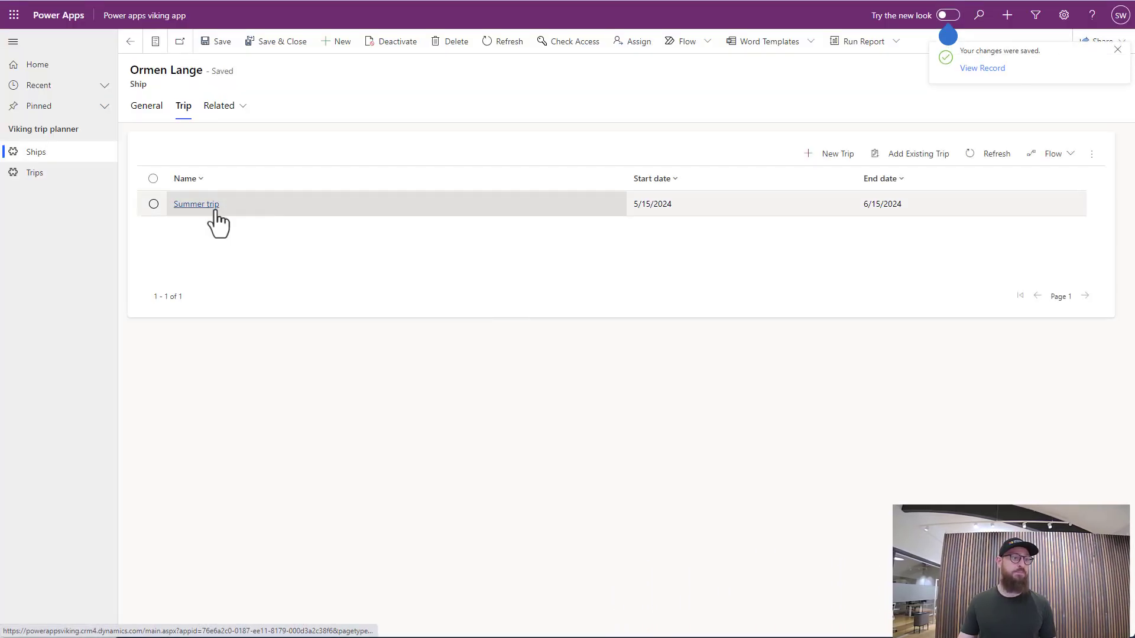
# Open the Snekkja ship record and start a new related trip named "Winther trip"
pyautogui.click(52, 155)
pyautogui.click(169, 152)
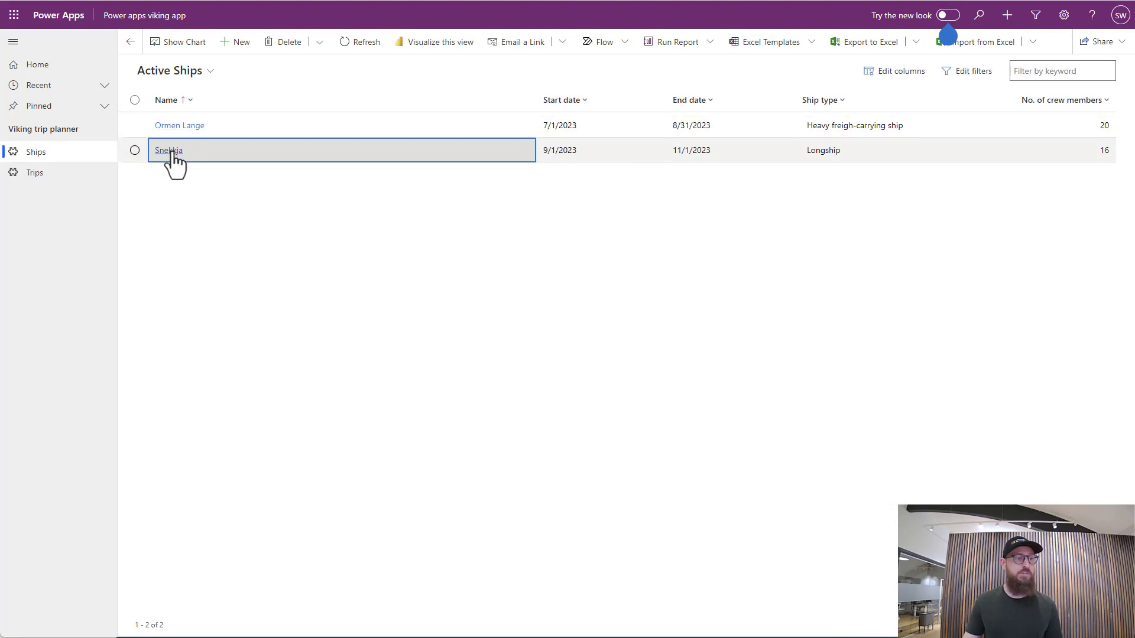
pyautogui.click(185, 106)
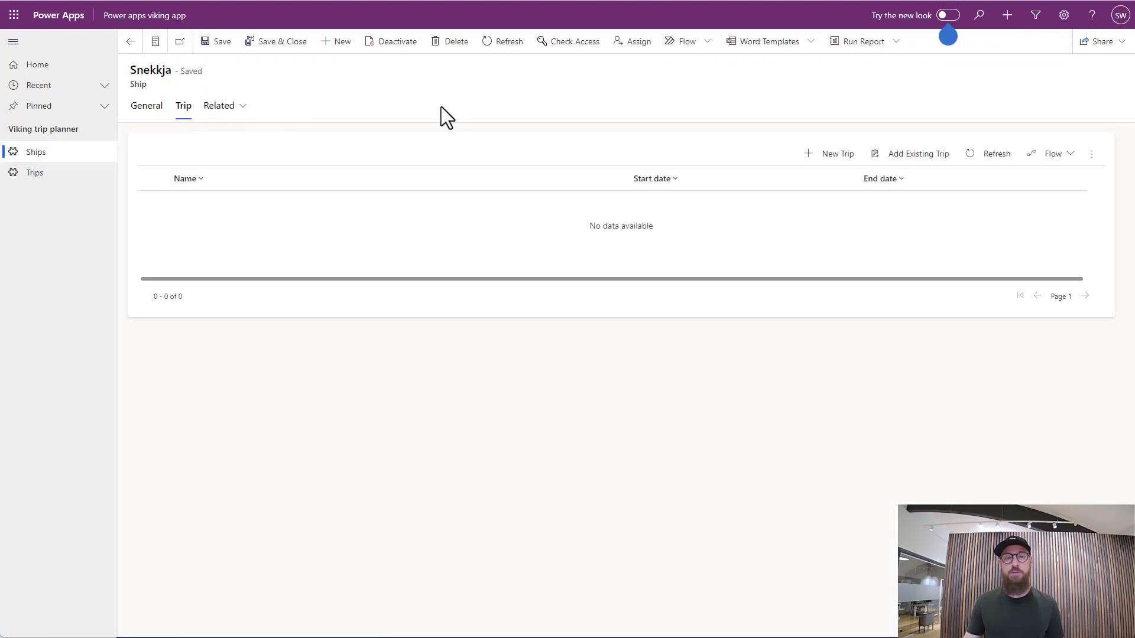
pyautogui.click(827, 157)
pyautogui.click(984, 93)
pyautogui.write('W')
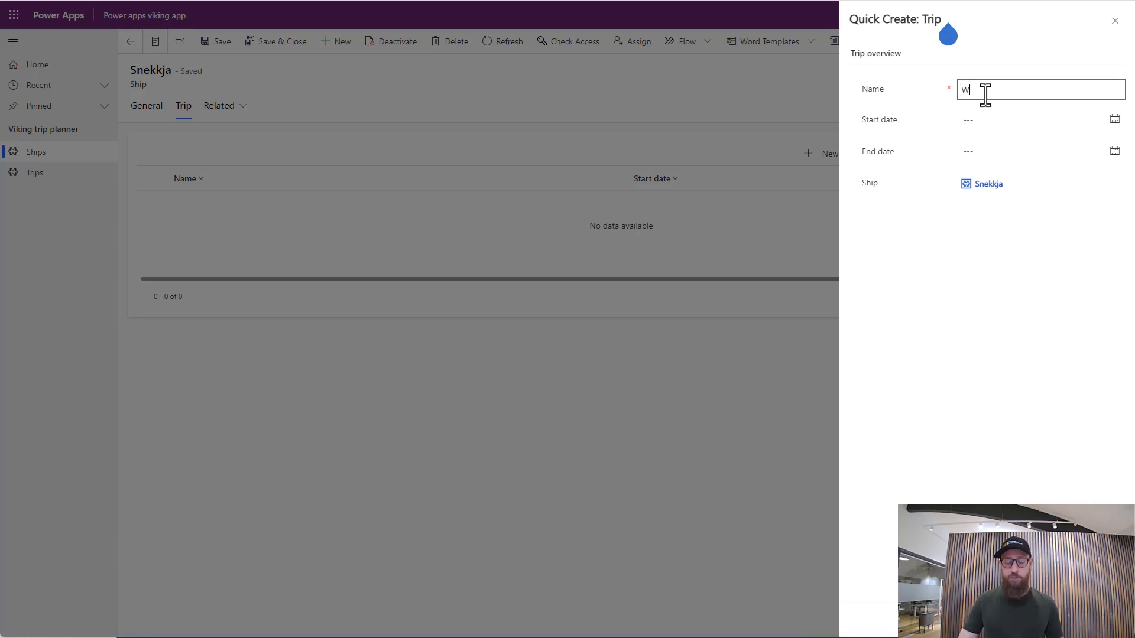
pyautogui.write('inther trip')
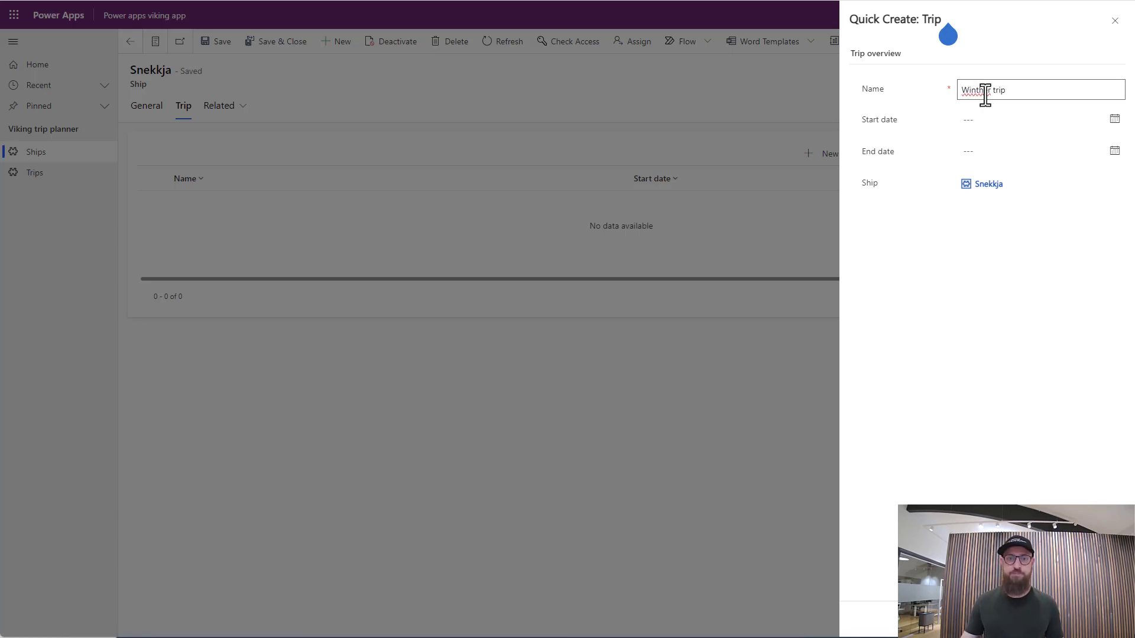
# Set the Winther trip's start date to 12/10/2023
pyautogui.click(996, 119)
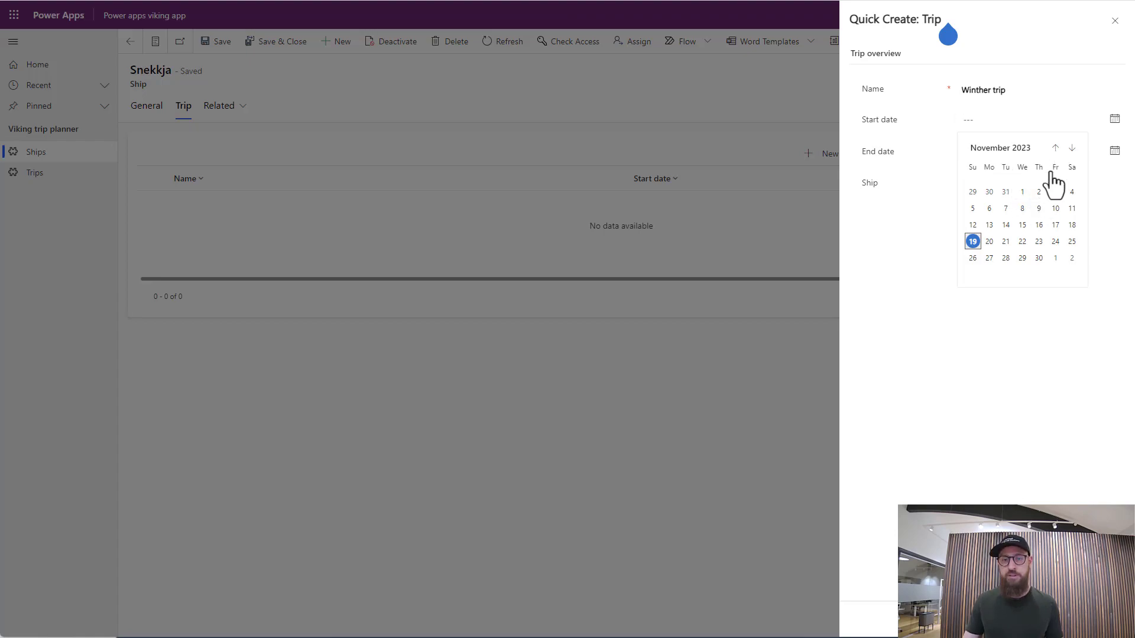
pyautogui.click(1071, 149)
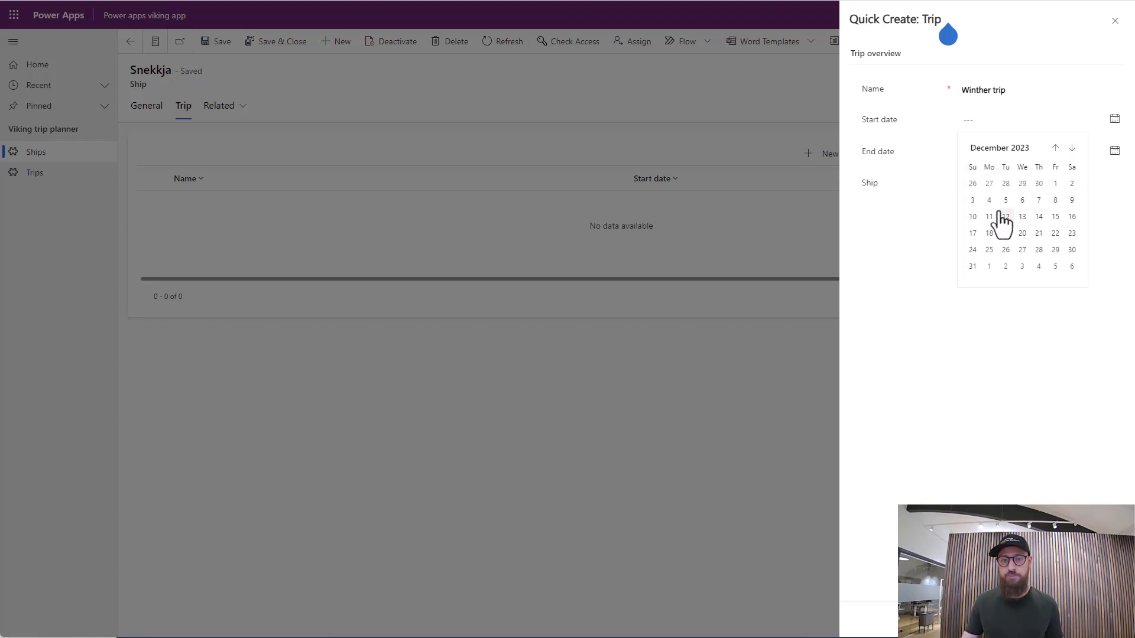
pyautogui.click(973, 216)
# Set the Winther trip's end date to 1/10/2024, and save and close the trip
pyautogui.click(983, 155)
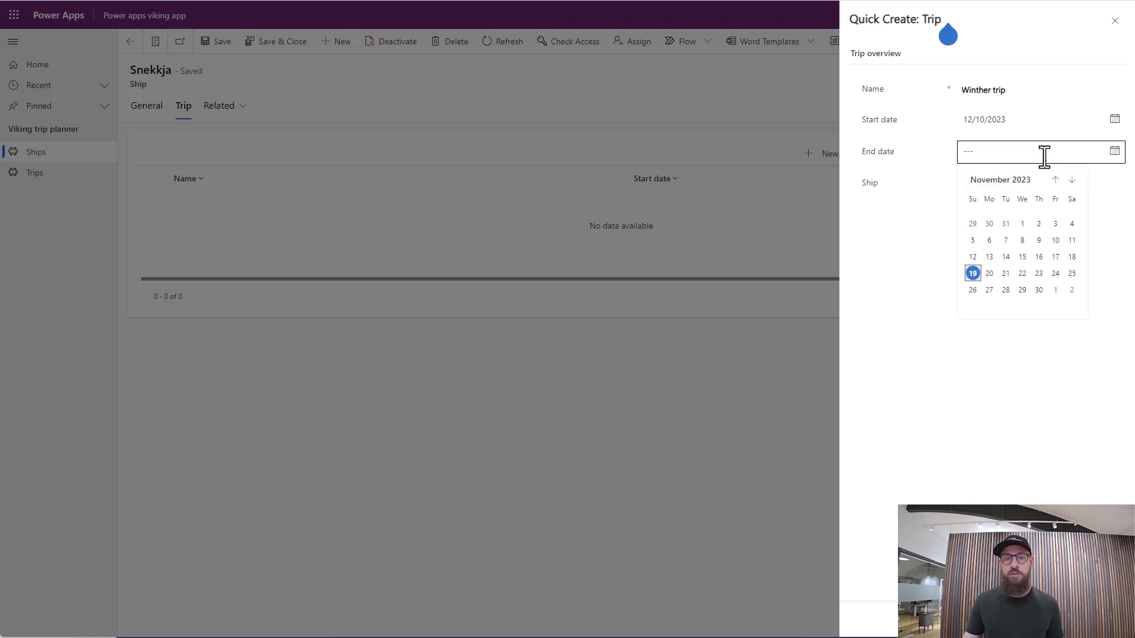
pyautogui.click(1072, 181)
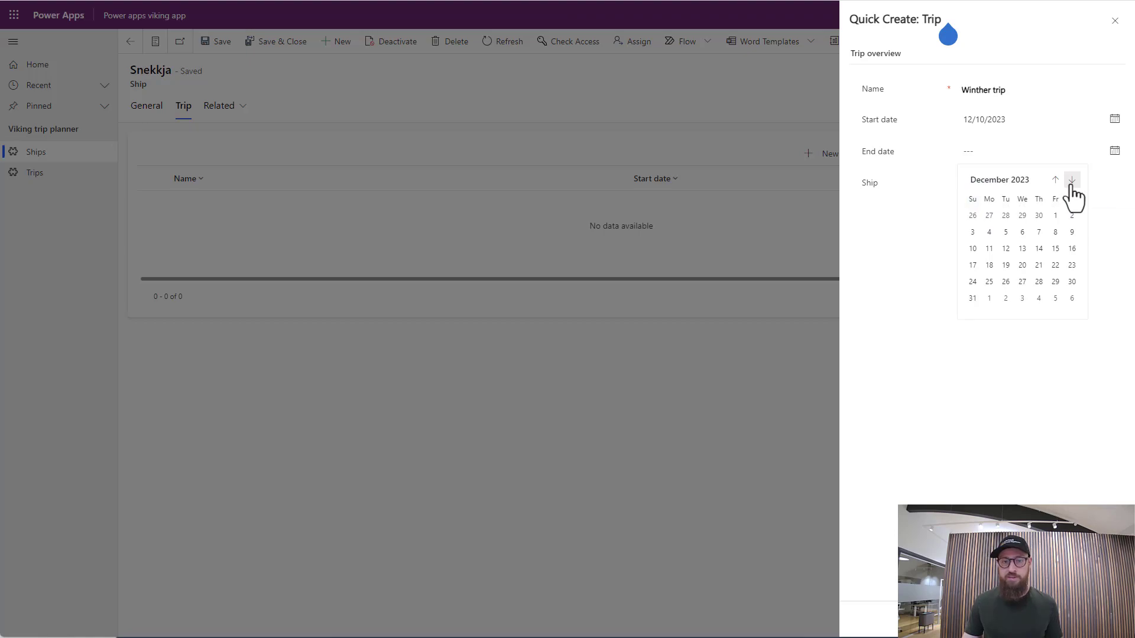
pyautogui.click(1072, 180)
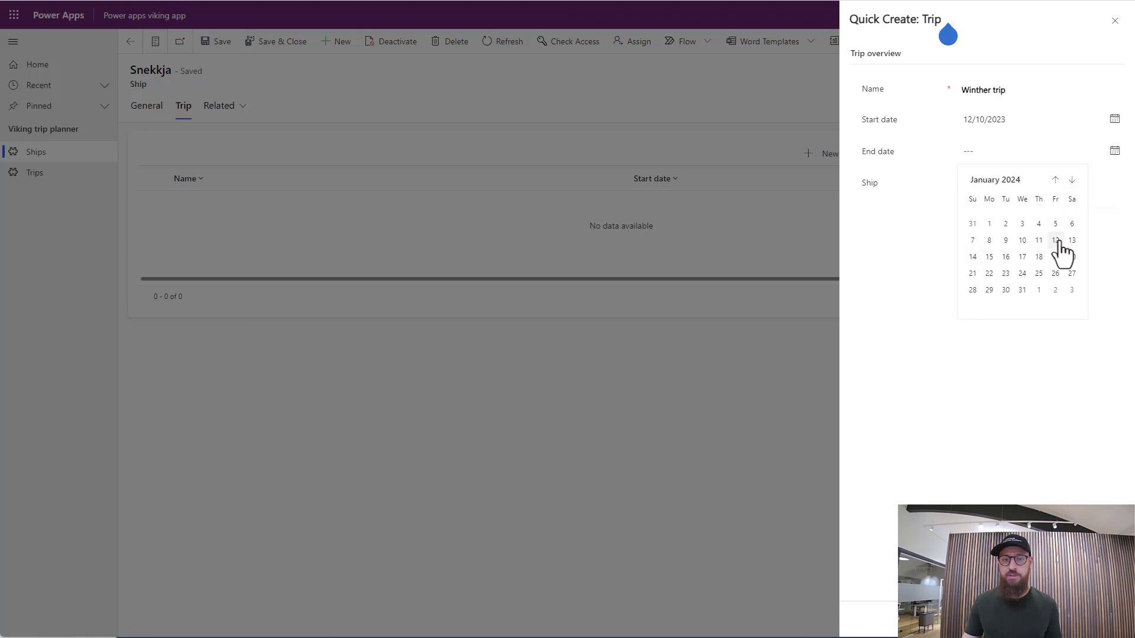
pyautogui.click(1021, 240)
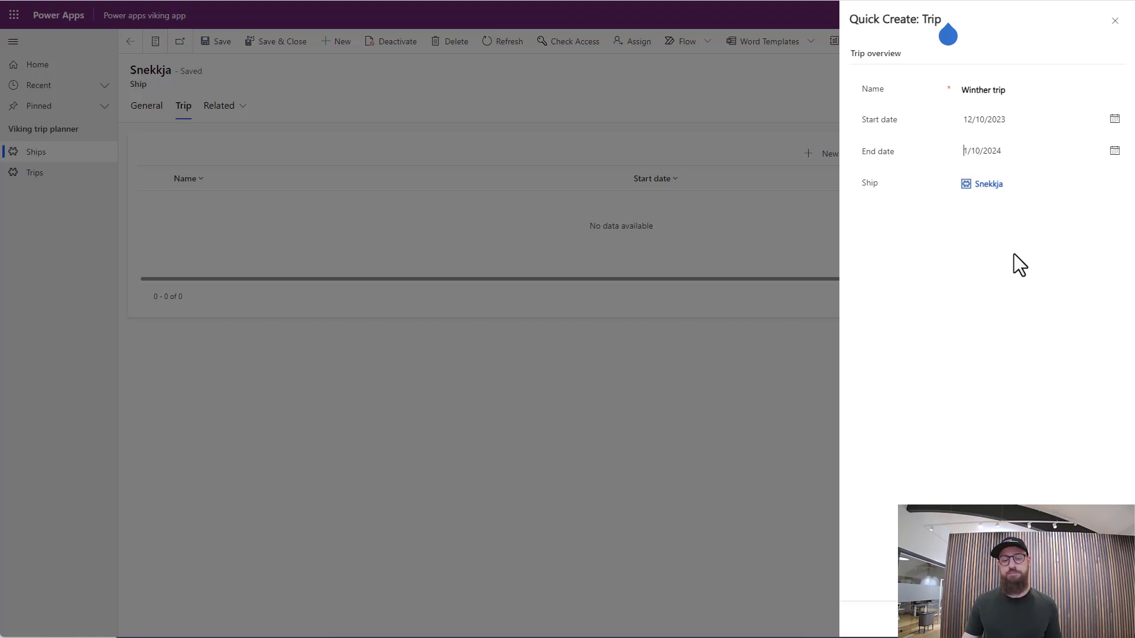
pyautogui.click(1021, 620)
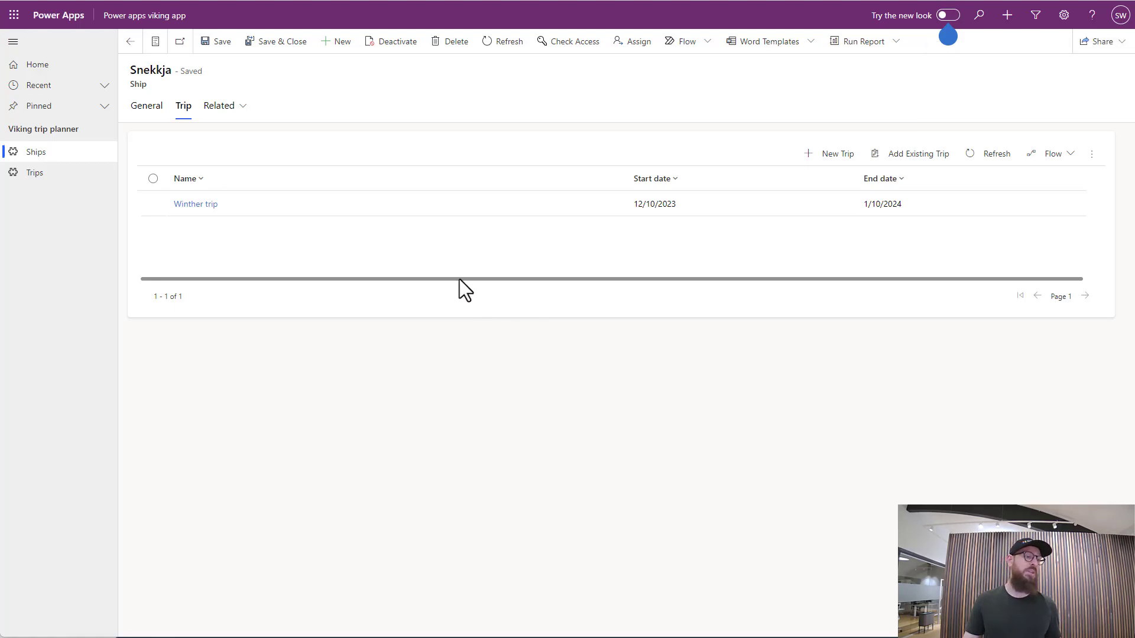
# Start a new record in the Trips table and name it "Spring trip"
pyautogui.click(57, 189)
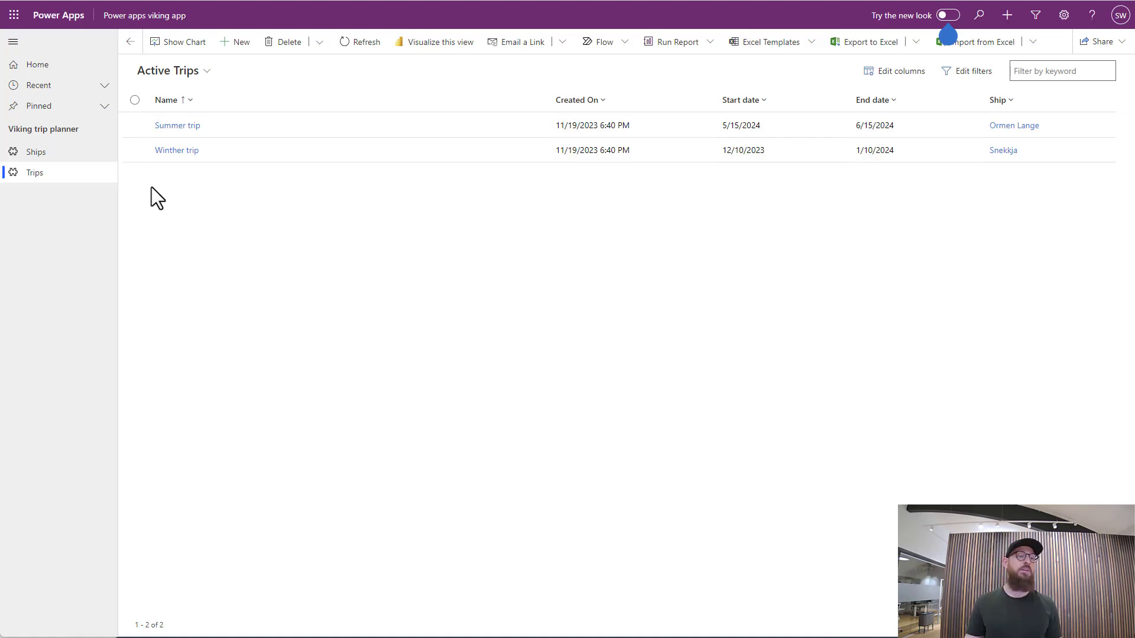
pyautogui.click(235, 43)
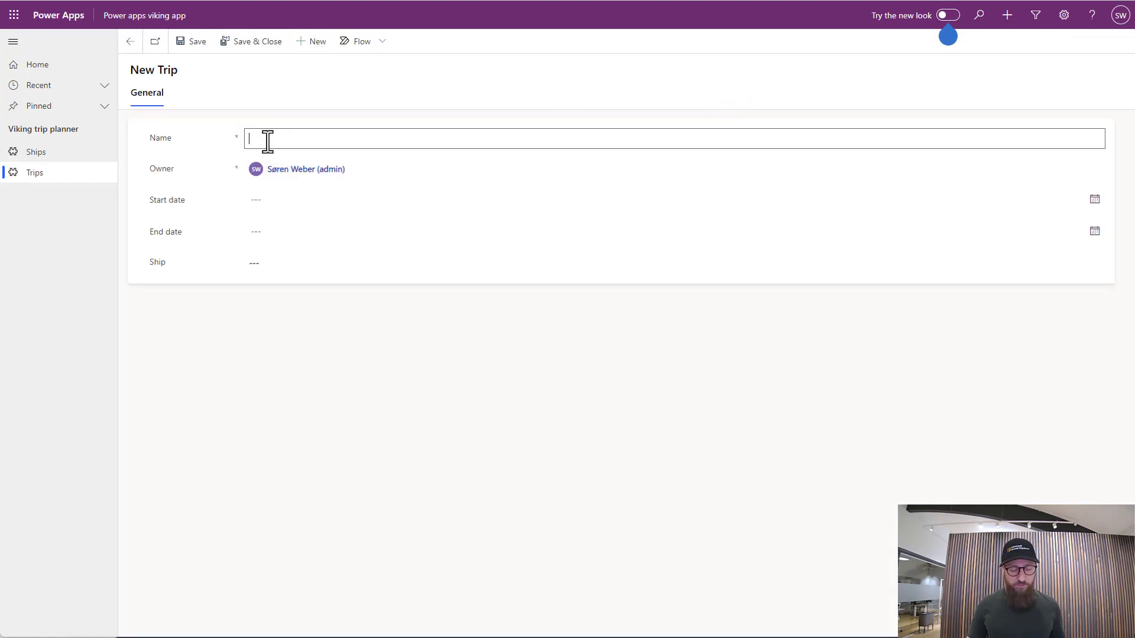
pyautogui.write('Aut')
pyautogui.press('BackSpace')
pyautogui.press('BackSpace')
pyautogui.press('BackSpace')
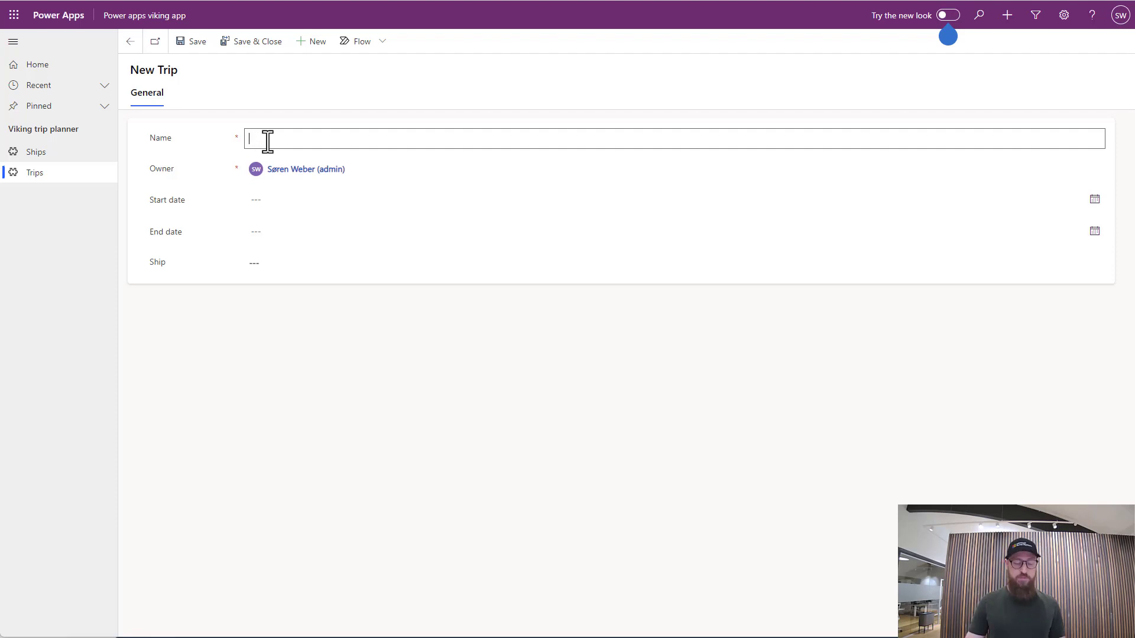
pyautogui.write('Spring trip')
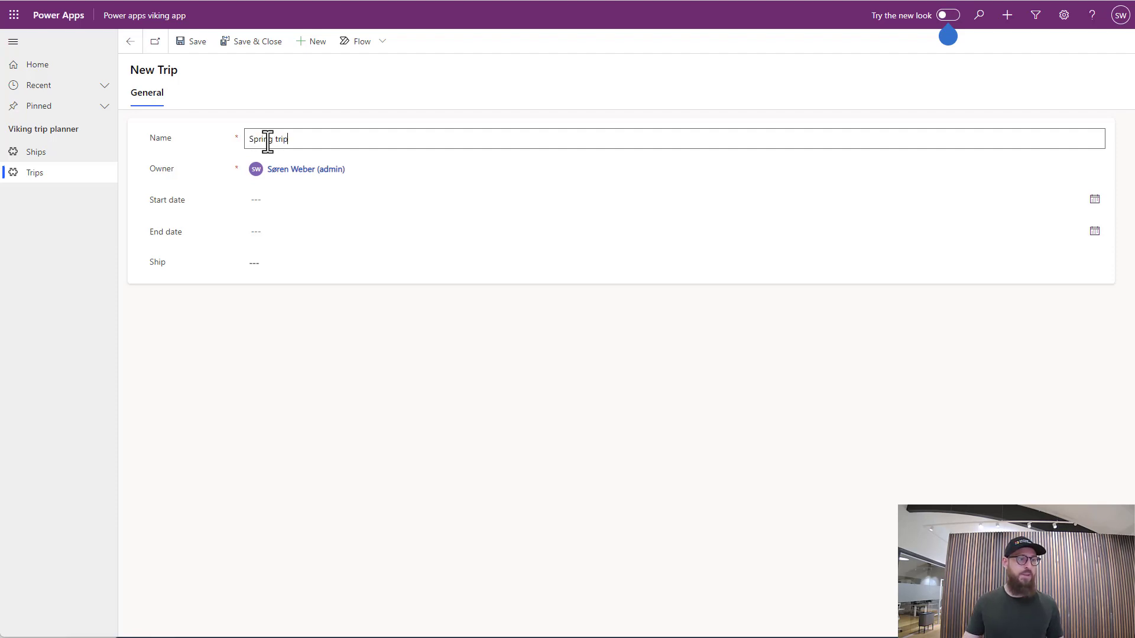
# Set the Spring trip's start date to 3/1/2024
pyautogui.click(273, 200)
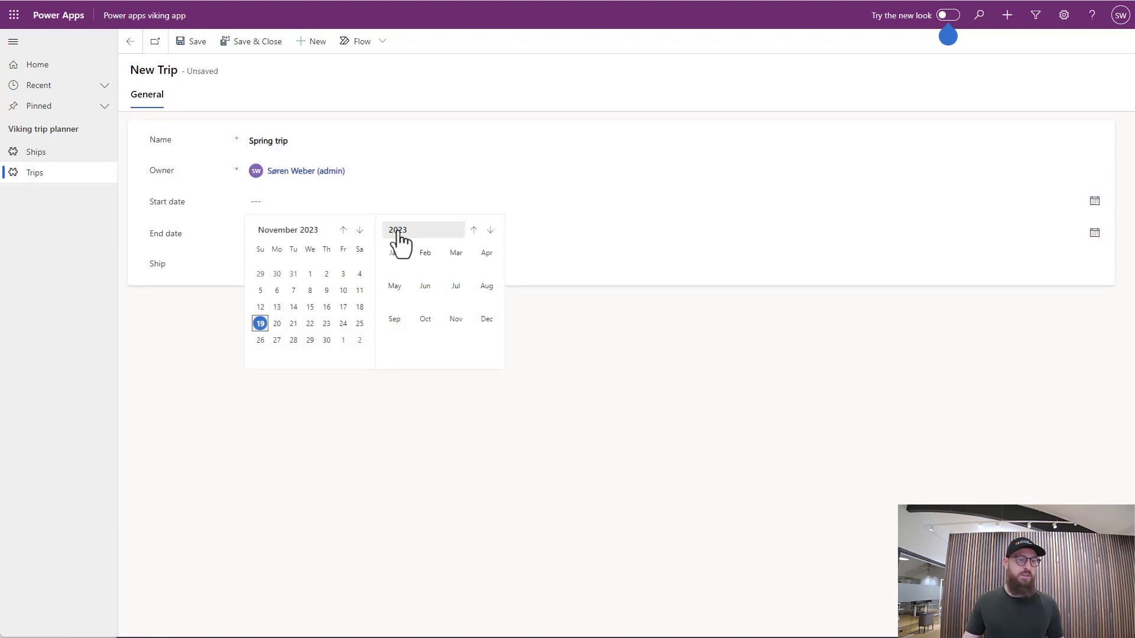
pyautogui.click(491, 241)
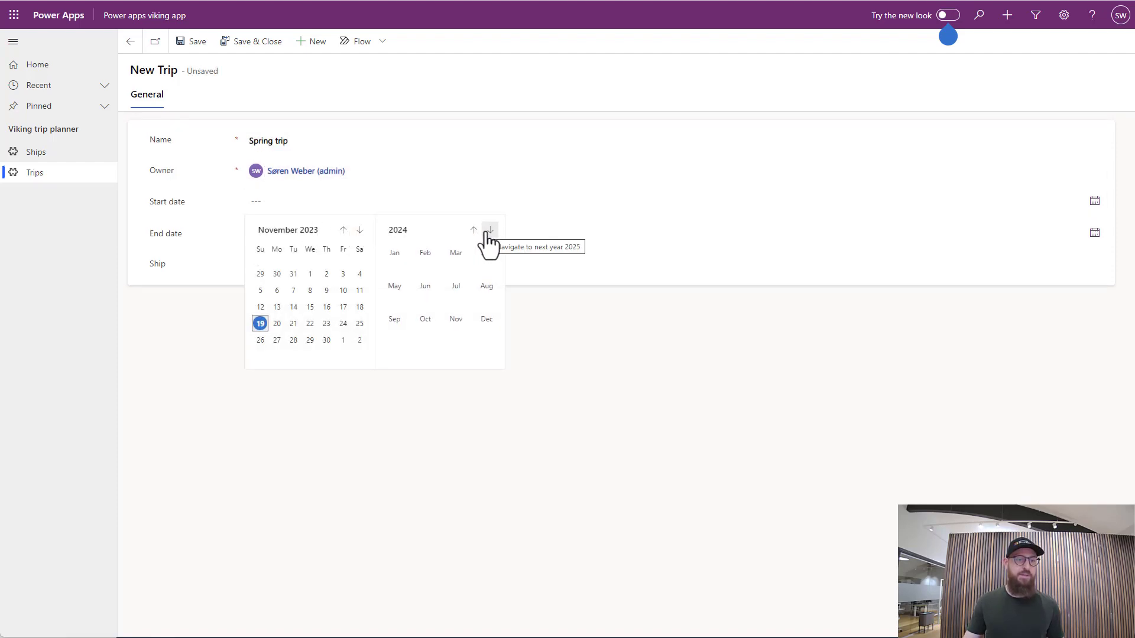
pyautogui.click(459, 254)
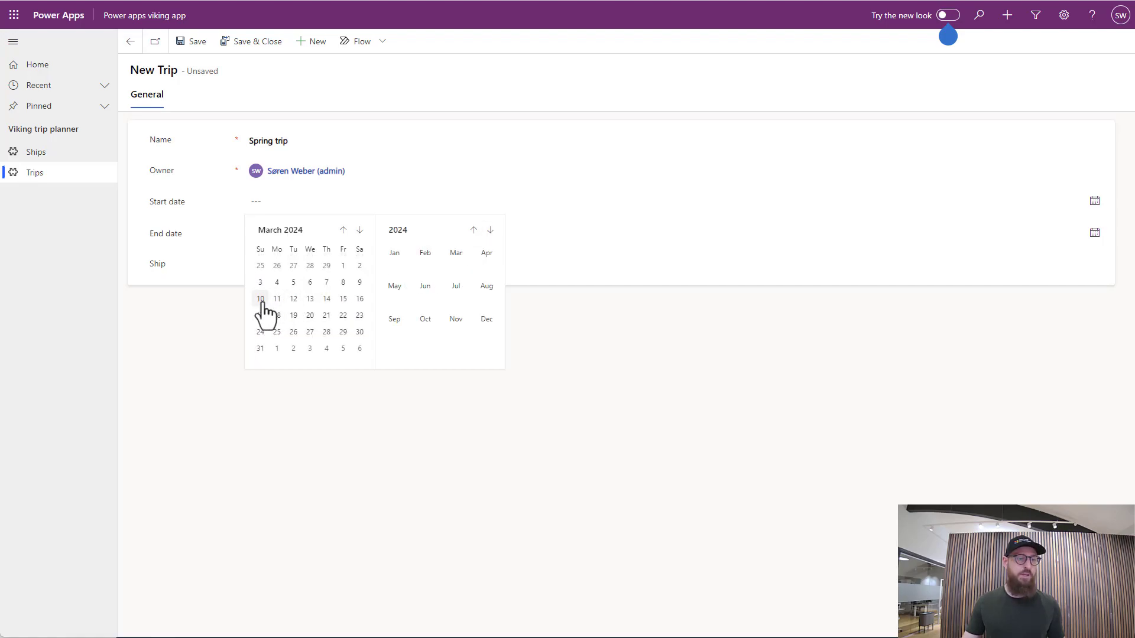
pyautogui.click(342, 267)
# Set the Spring trip's end date to 3/31/2024
pyautogui.click(343, 238)
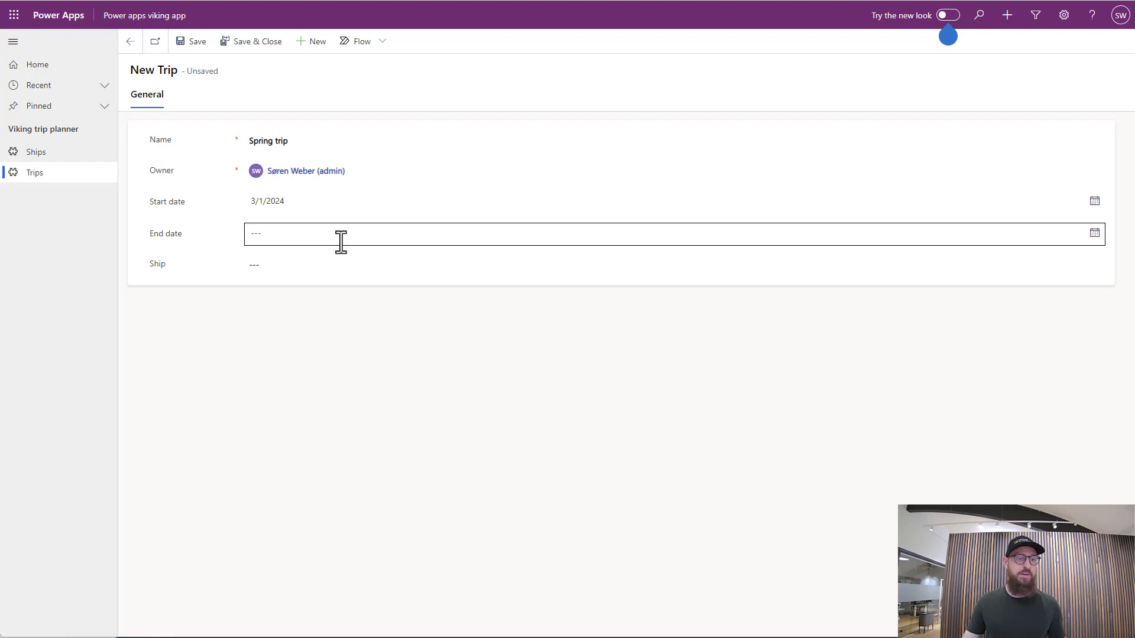
pyautogui.click(490, 261)
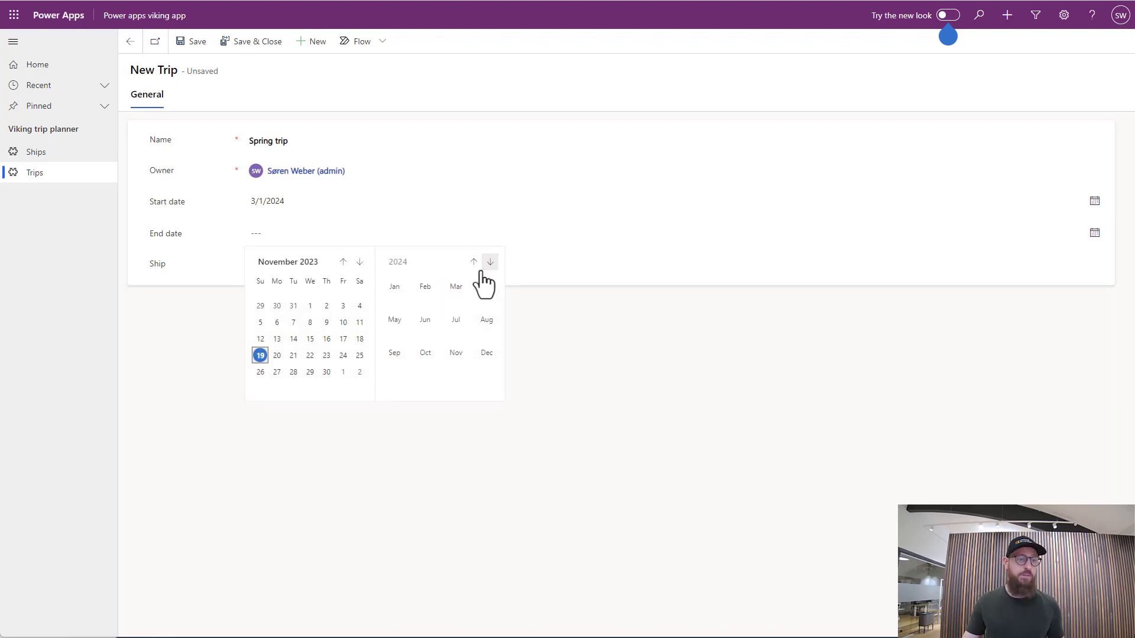
pyautogui.click(456, 285)
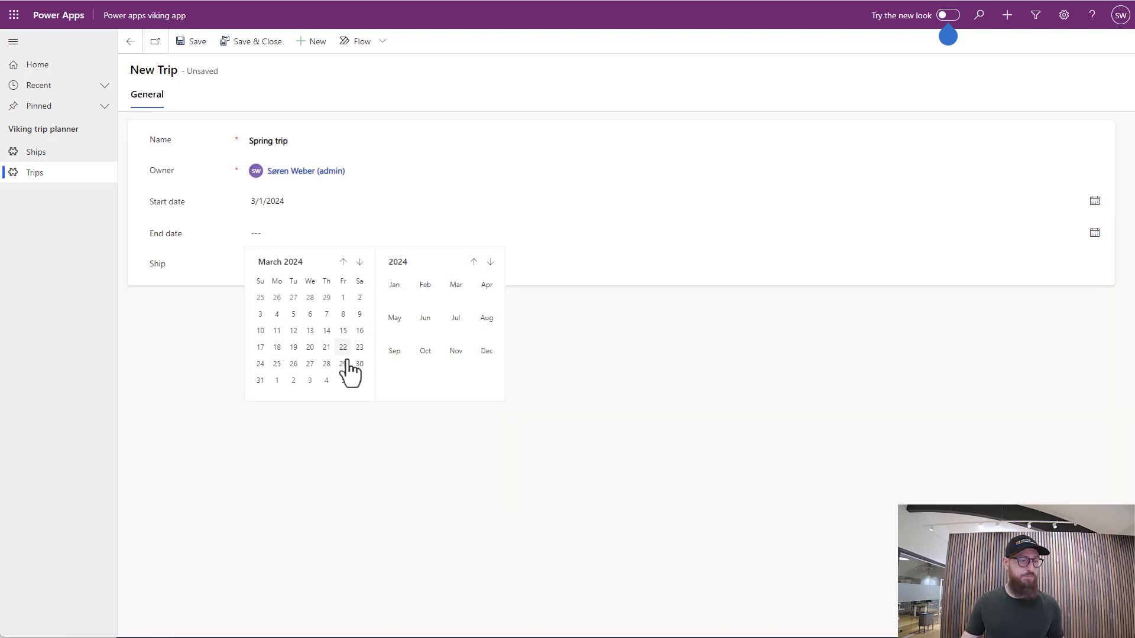
pyautogui.click(261, 381)
# Assign the ship Snekkja to the Spring trip, and save and close the trip
pyautogui.click(282, 265)
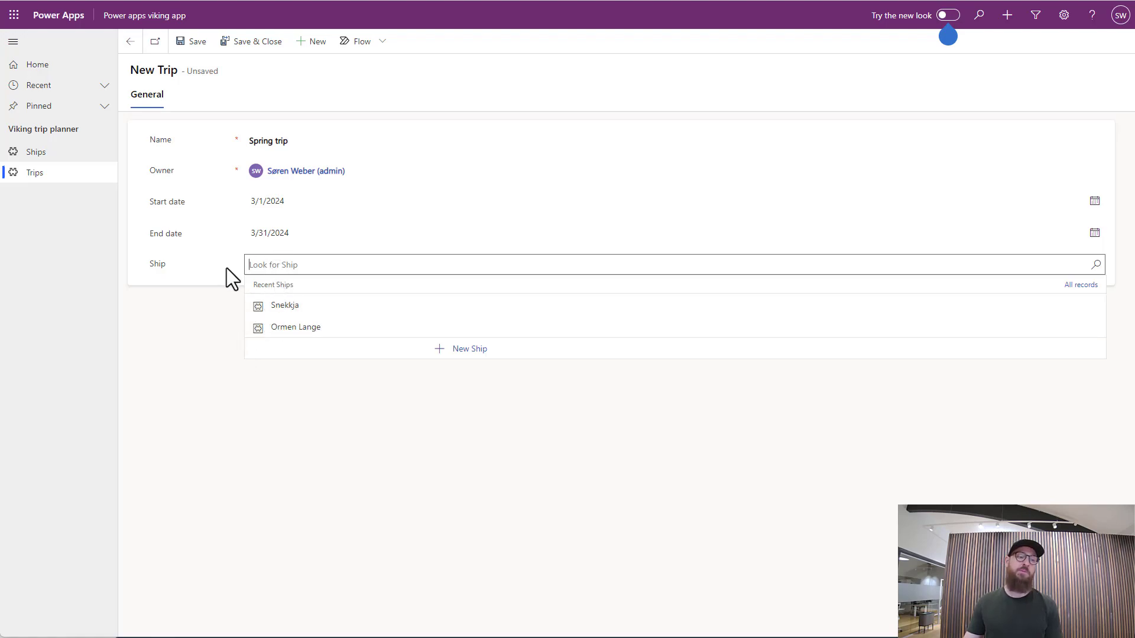
pyautogui.press('Return')
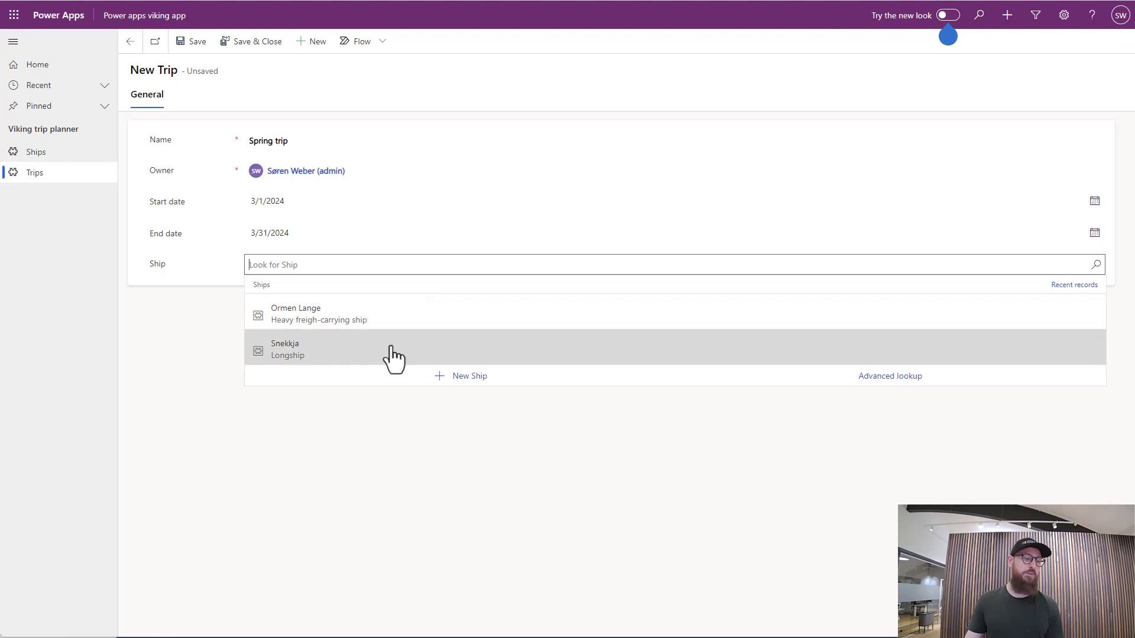
pyautogui.click(319, 355)
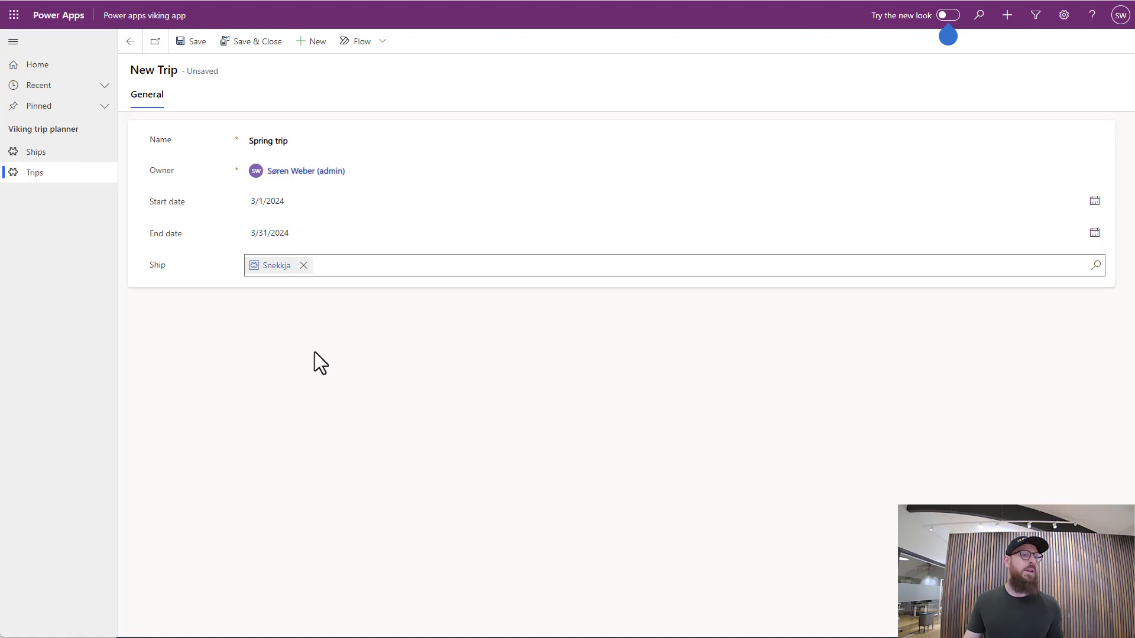
pyautogui.click(245, 42)
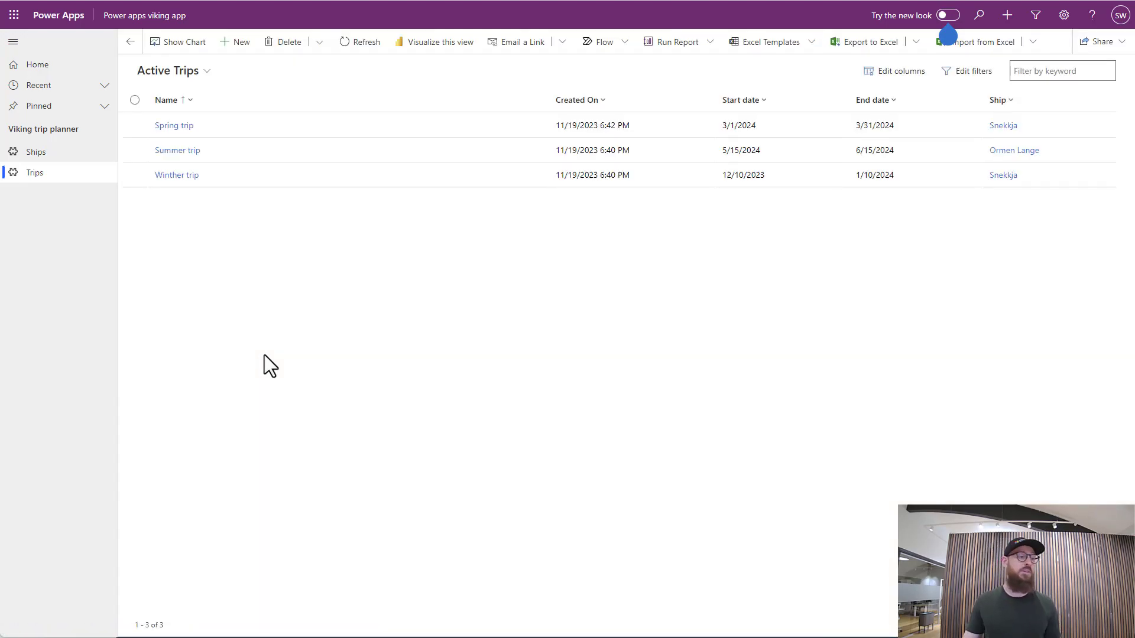
# Open the Snekkja ship record and check its list of related trips
pyautogui.click(43, 153)
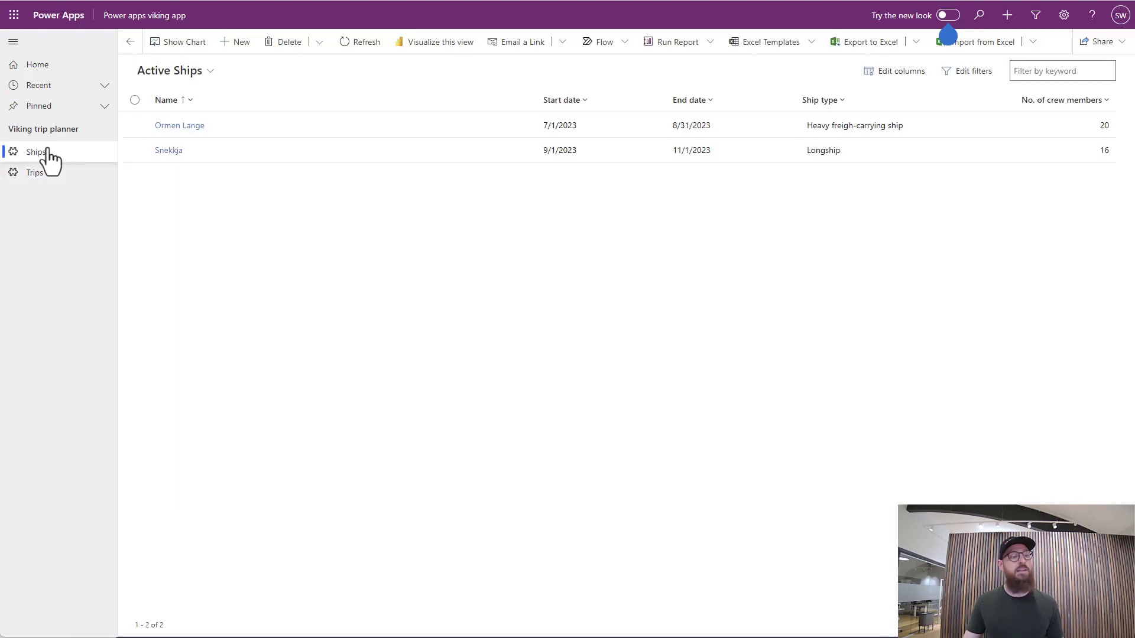
pyautogui.click(167, 151)
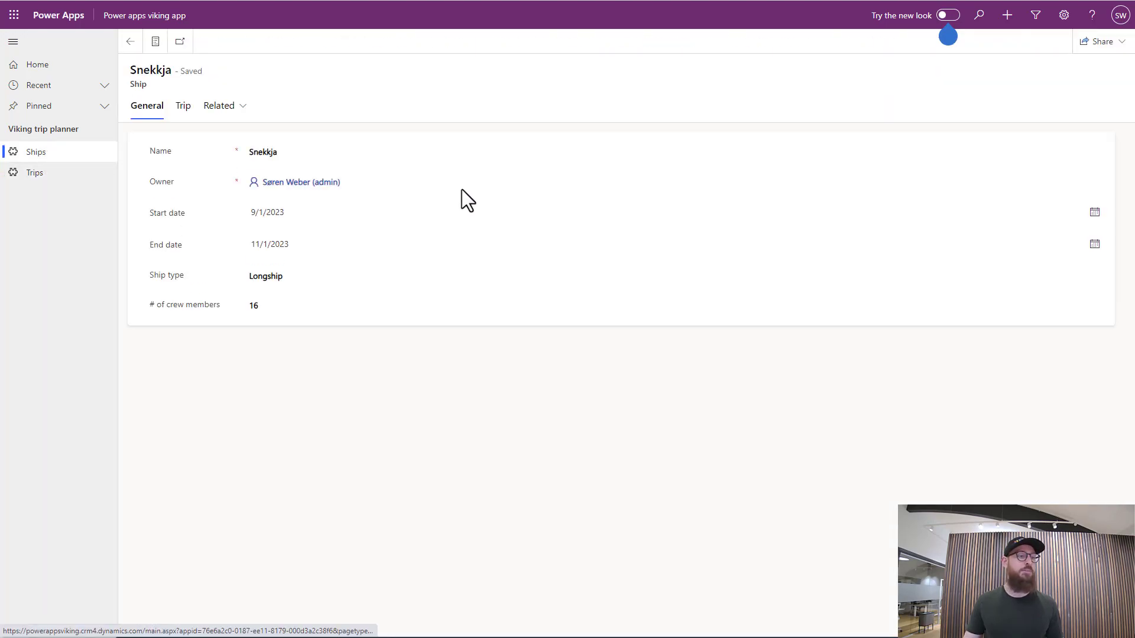
pyautogui.click(184, 107)
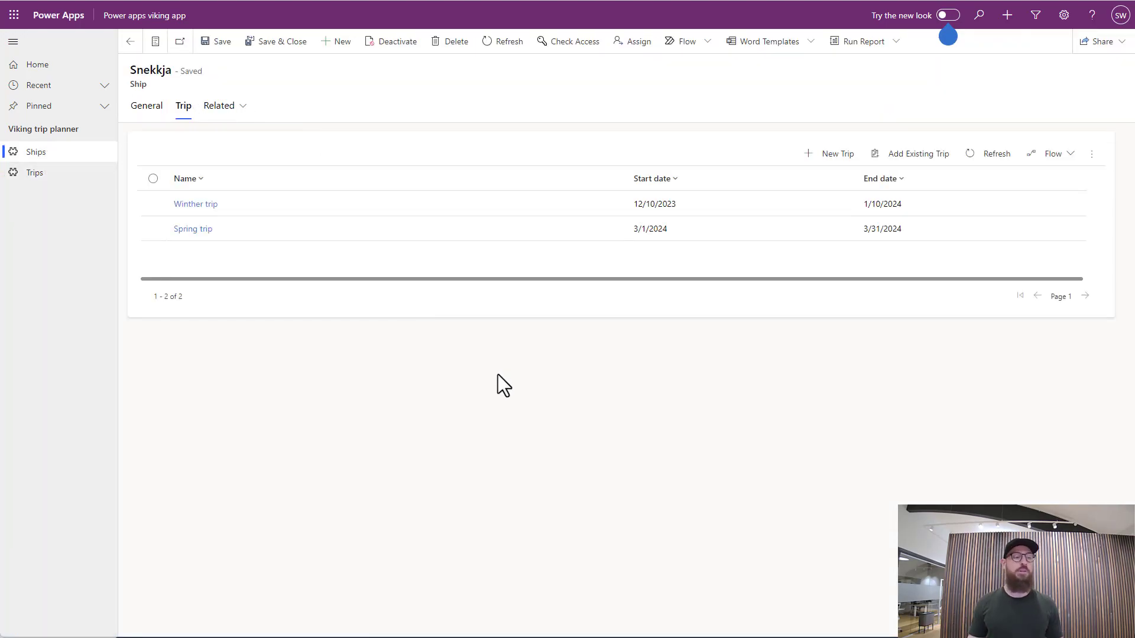